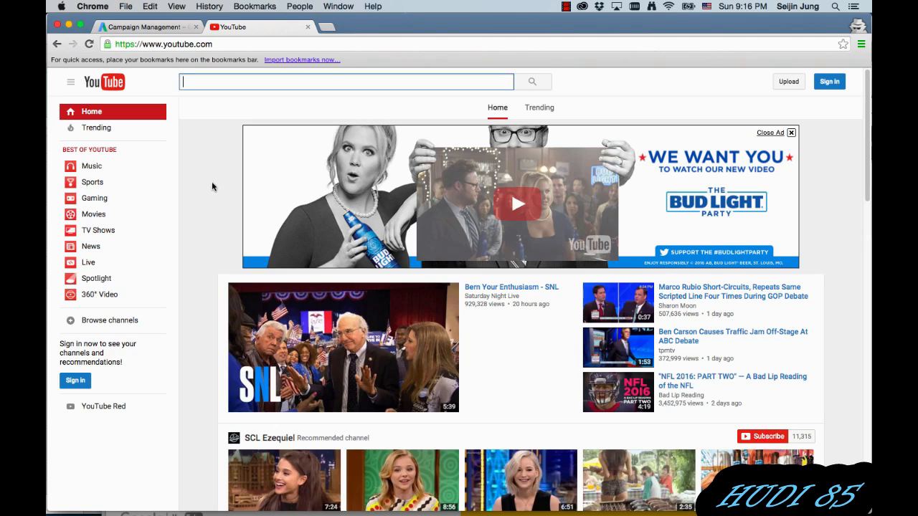
Step: Upload ad_video.mp4 from the Desktop folder to YouTube as a public video
{"action": "left_click", "coordinate": [789, 82]}
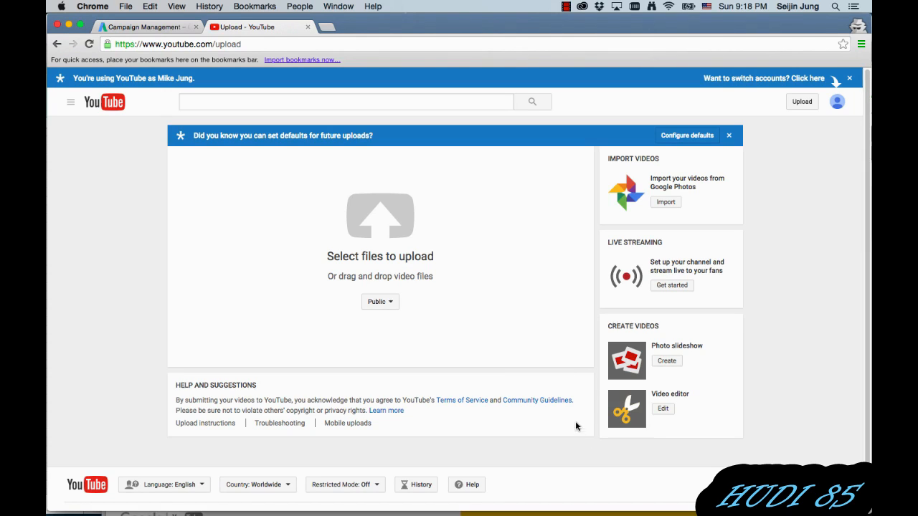
{"action": "left_click", "coordinate": [424, 264]}
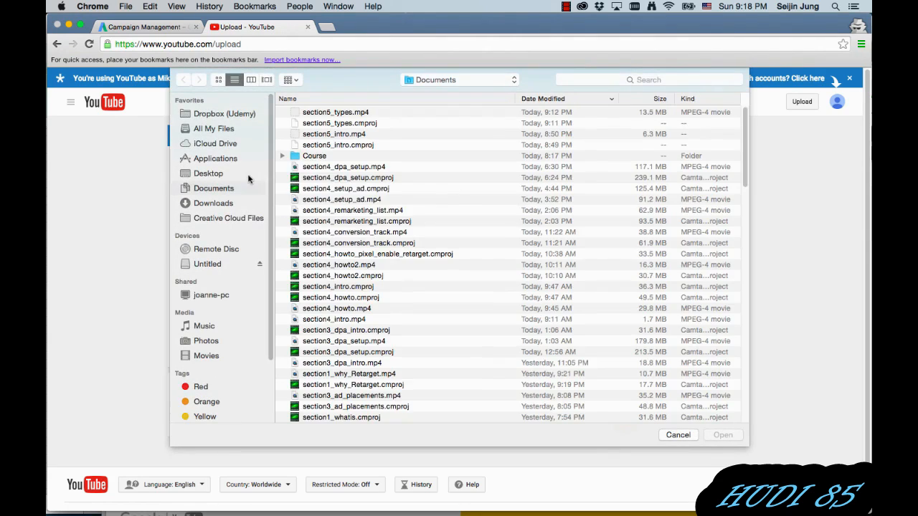
{"action": "left_click", "coordinate": [221, 173]}
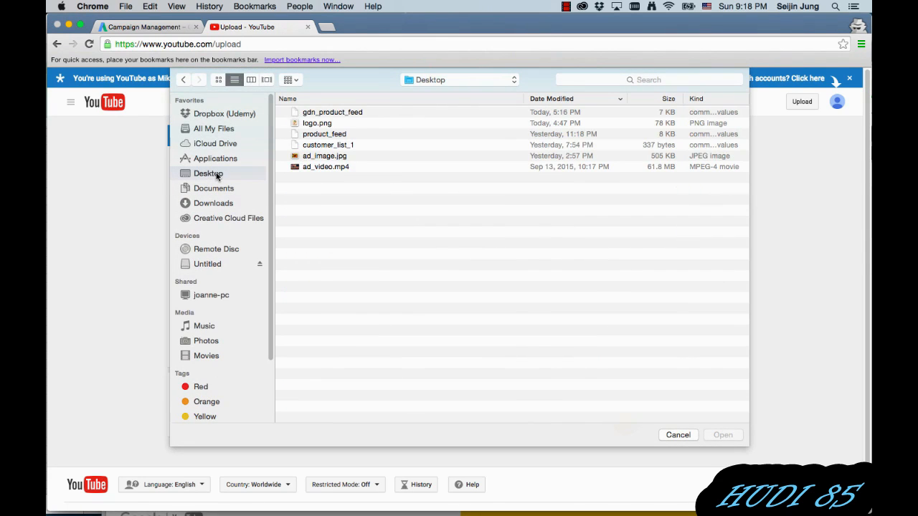
{"action": "left_click", "coordinate": [322, 169]}
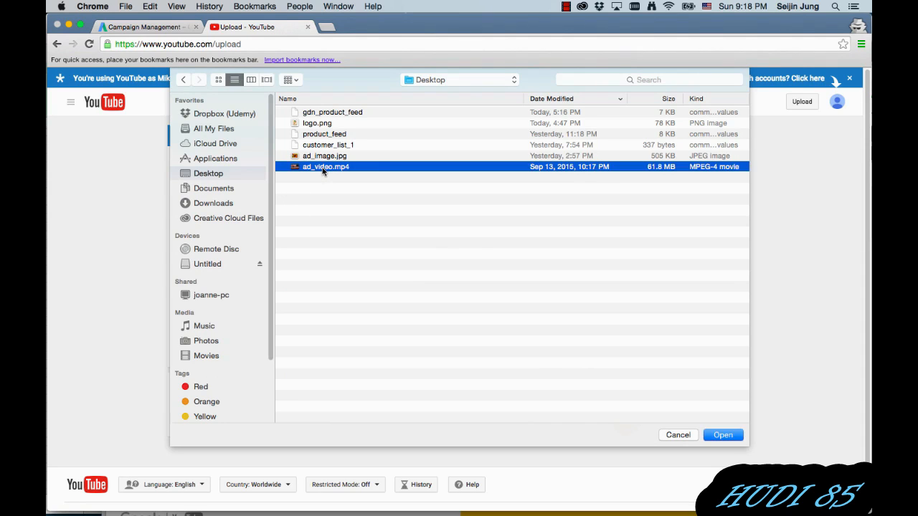
{"action": "double_click", "coordinate": [323, 169]}
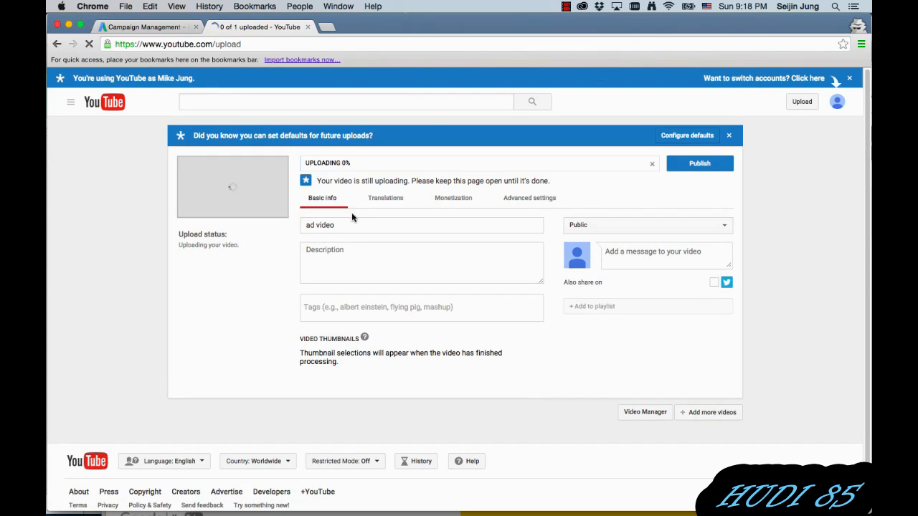
Step: Title the uploaded video "Get fresh grocery delivered in 3 hours!" and enter the description "Quality guaranteed."
{"action": "triple_click", "coordinate": [342, 222]}
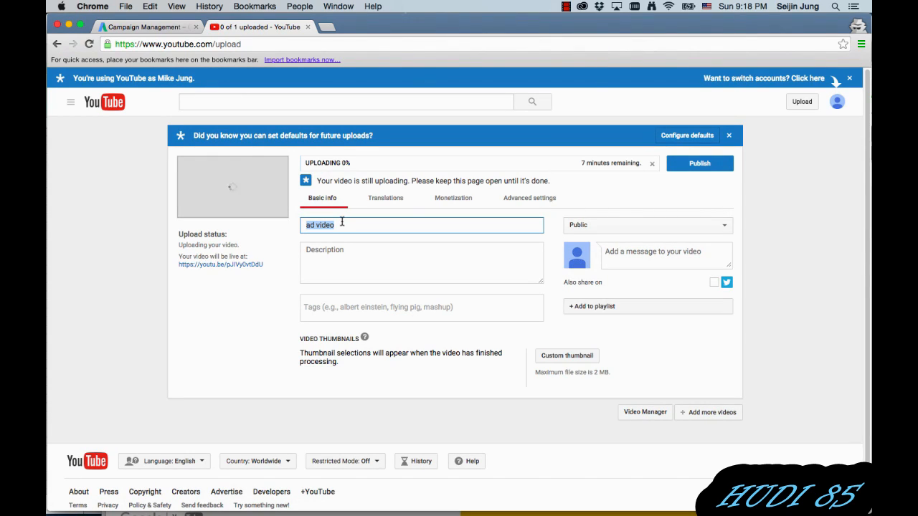
{"action": "type", "text": "Get fr"}
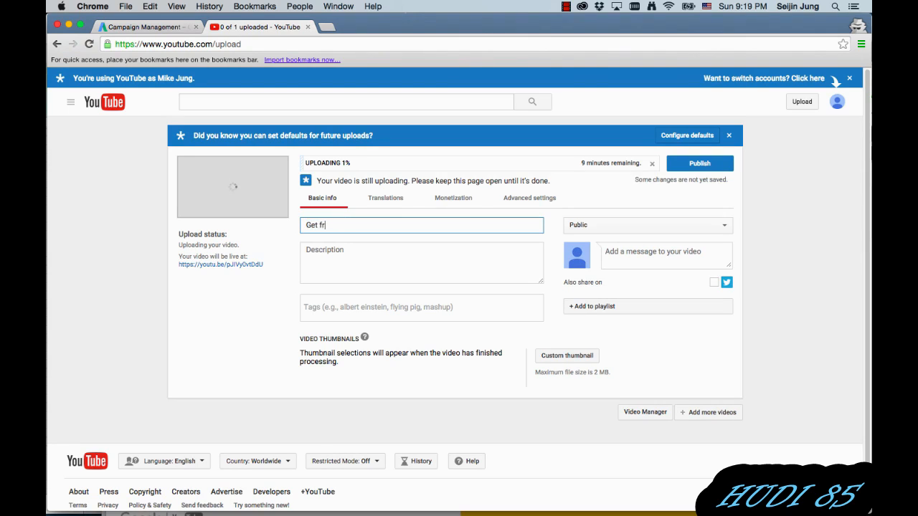
{"action": "type", "text": "esh grocery delivered in 3 hours!"}
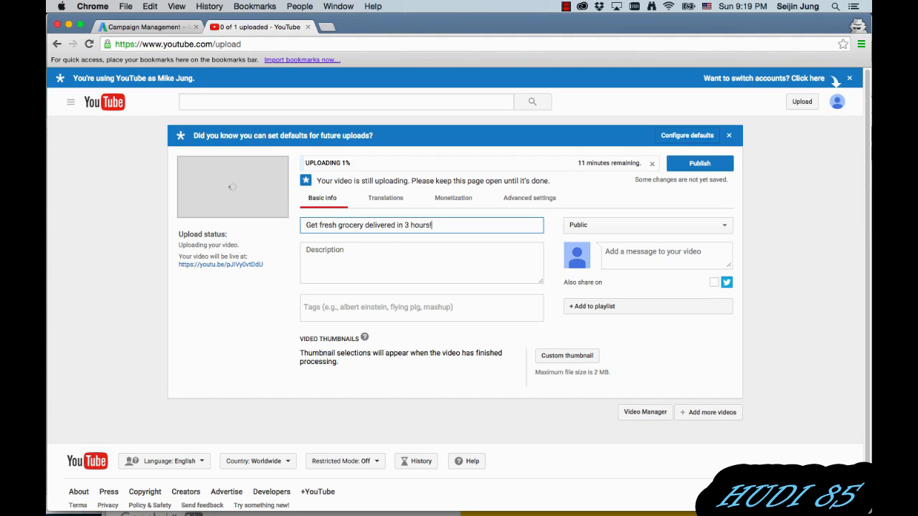
{"action": "left_click", "coordinate": [364, 249]}
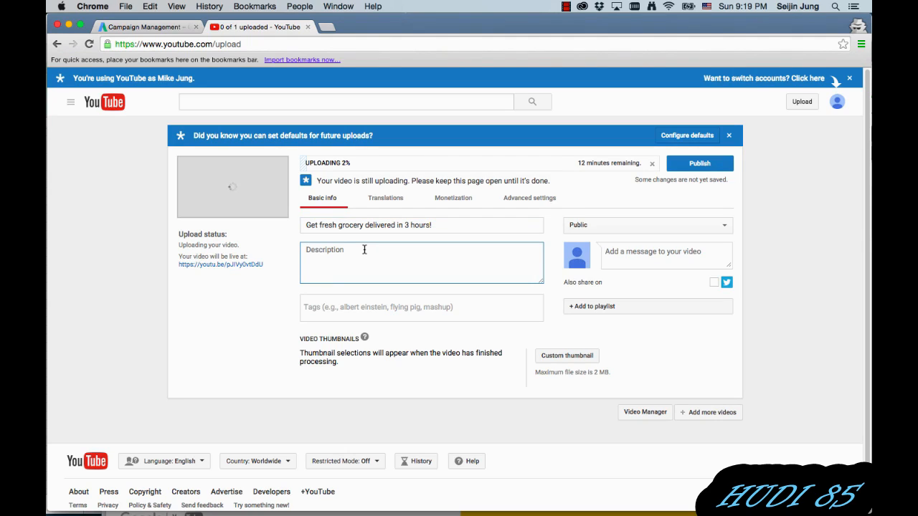
{"action": "type", "text": "Quality guaranteed"}
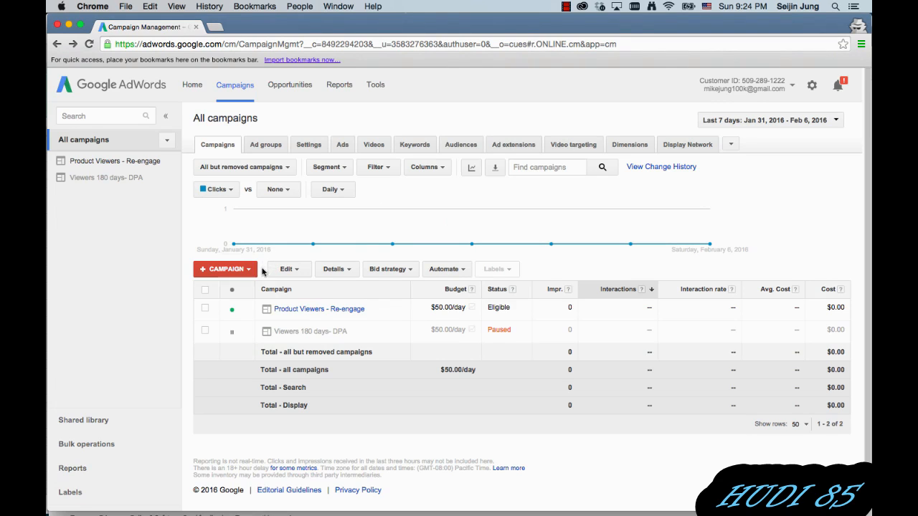
Step: In Google AdWords, create a new Video campaign and name it "YouTube test"
{"action": "left_click", "coordinate": [249, 271]}
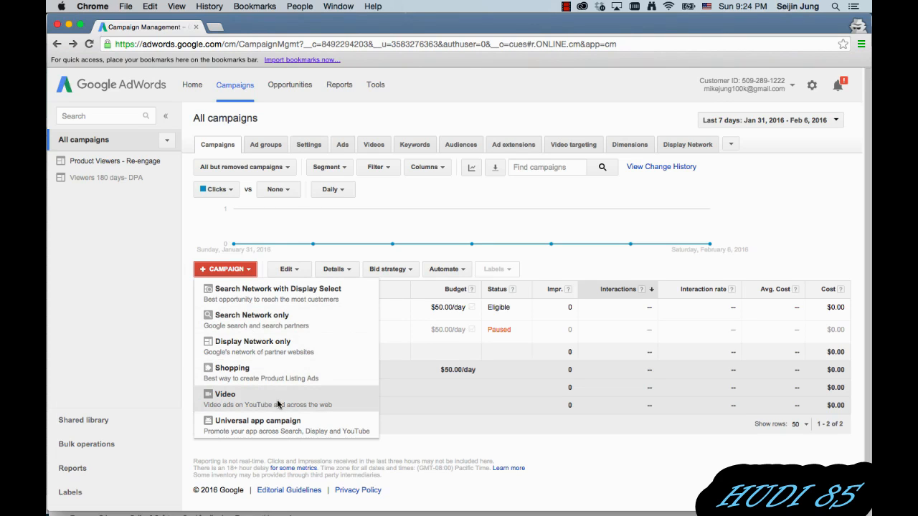
{"action": "left_click", "coordinate": [248, 403]}
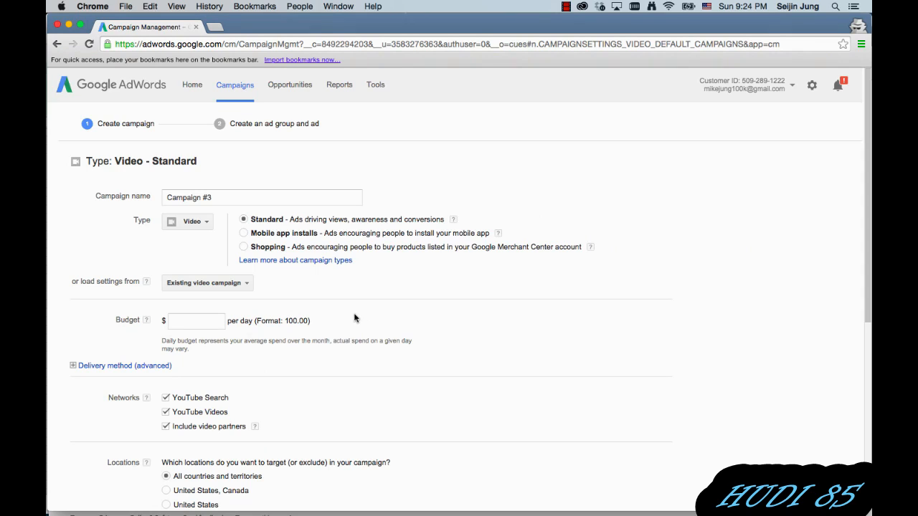
{"action": "triple_click", "coordinate": [222, 199]}
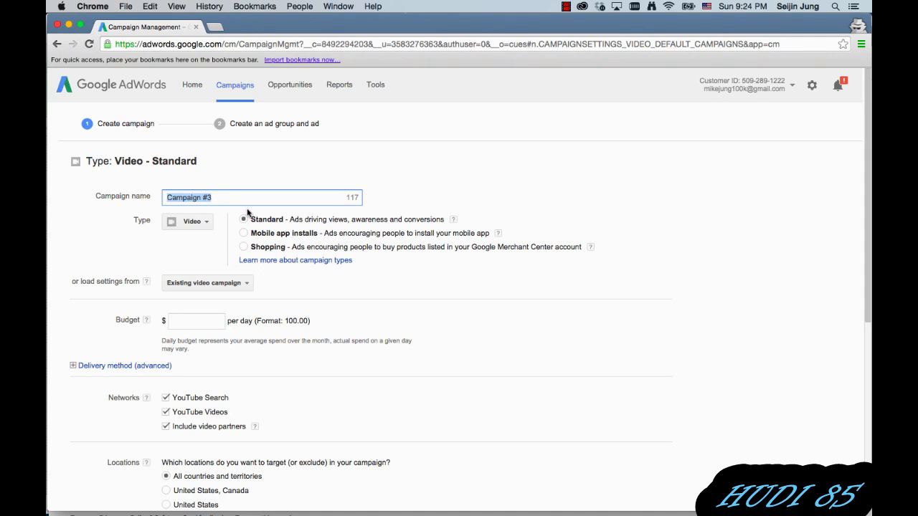
{"action": "type", "text": "You"}
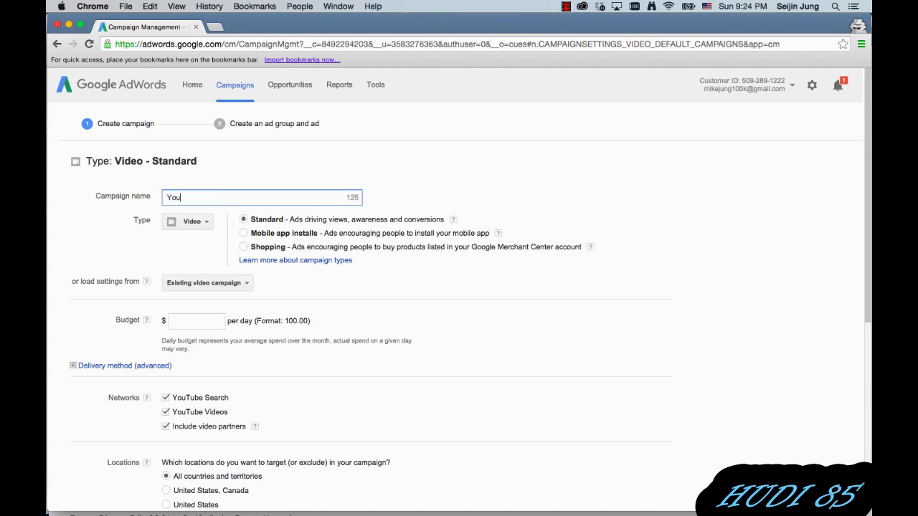
{"action": "type", "text": "Tube test"}
Step: Set the campaign budget to $50 per day and save the settings with the default networks, locations, language and devices
{"action": "scroll", "coordinate": [362, 321], "scroll_direction": "down", "scroll_amount": 2}
{"action": "scroll", "coordinate": [364, 321], "scroll_direction": "down", "scroll_amount": 2}
{"action": "left_click", "coordinate": [216, 266]}
{"action": "type", "text": "50"}
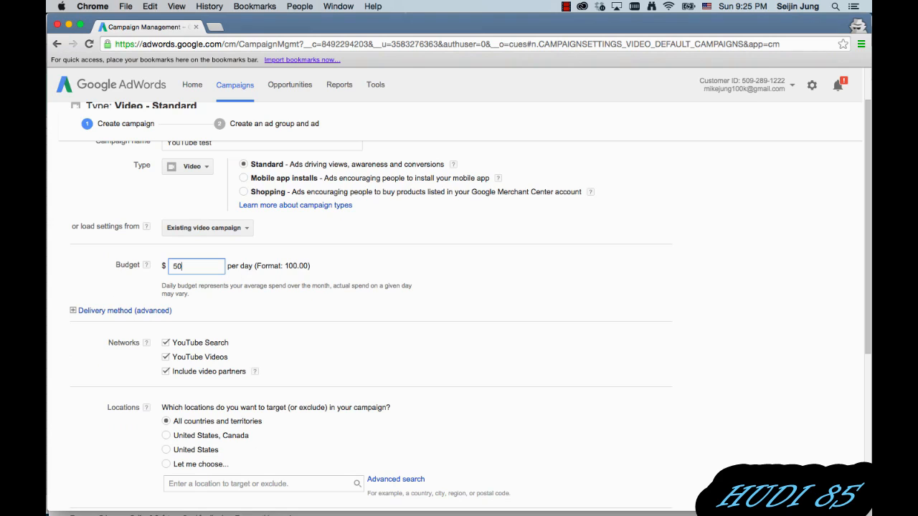
{"action": "scroll", "coordinate": [353, 316], "scroll_direction": "down", "scroll_amount": 5}
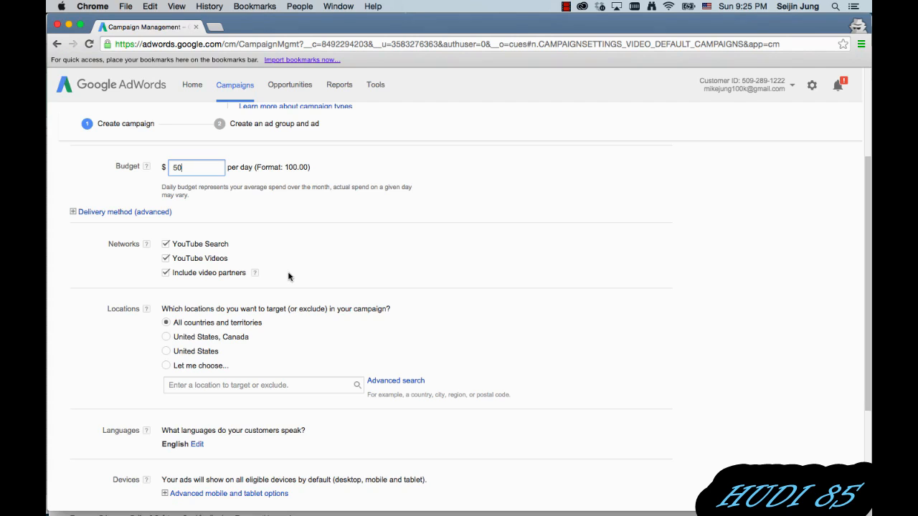
{"action": "scroll", "coordinate": [287, 276], "scroll_direction": "down", "scroll_amount": 2}
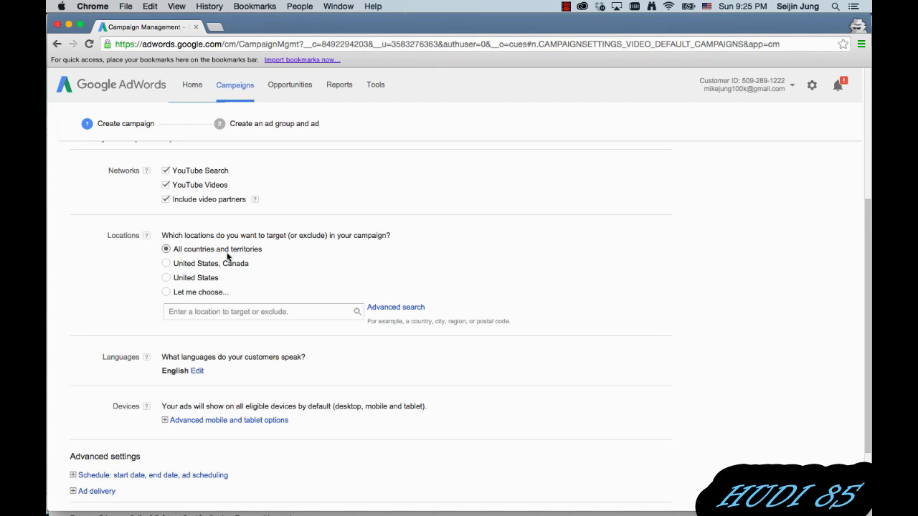
{"action": "scroll", "coordinate": [158, 269], "scroll_direction": "down", "scroll_amount": 3}
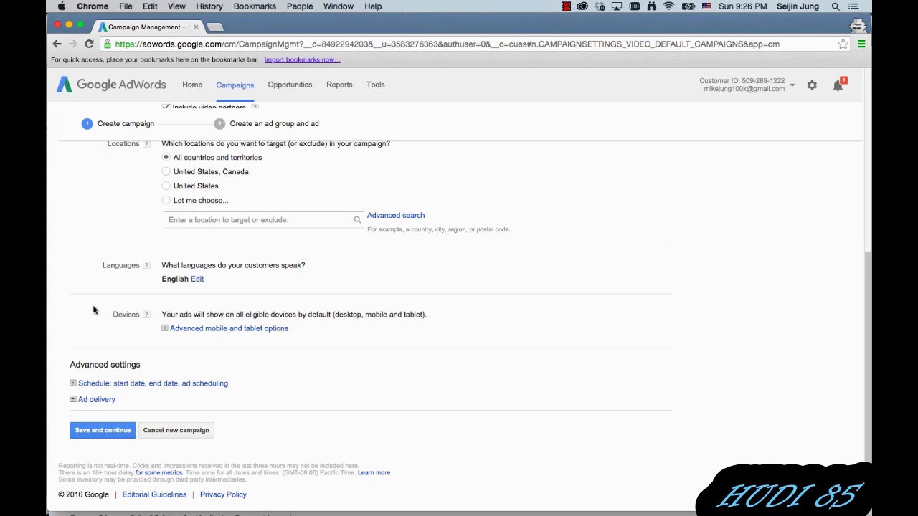
{"action": "left_click", "coordinate": [127, 435]}
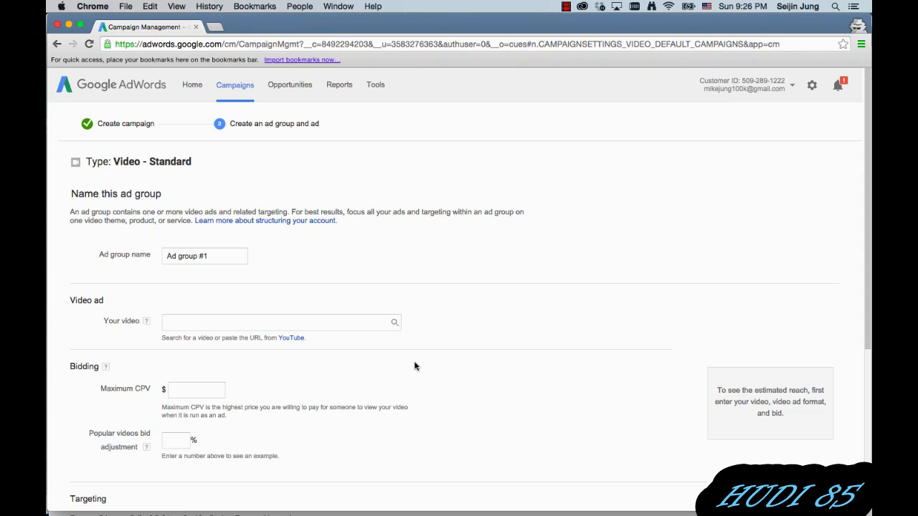
Step: Rename the ad group as "Viewers - 180 days"
{"action": "triple_click", "coordinate": [231, 259]}
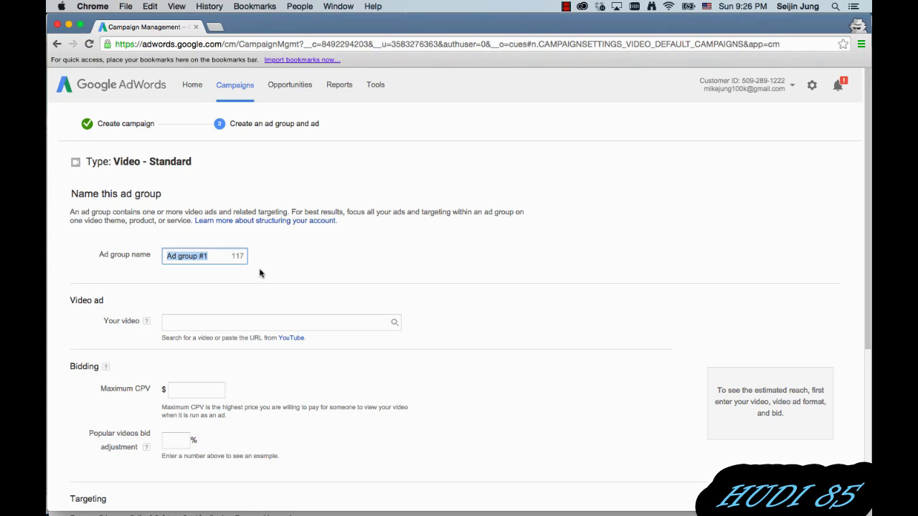
{"action": "key", "text": "BackSpace"}
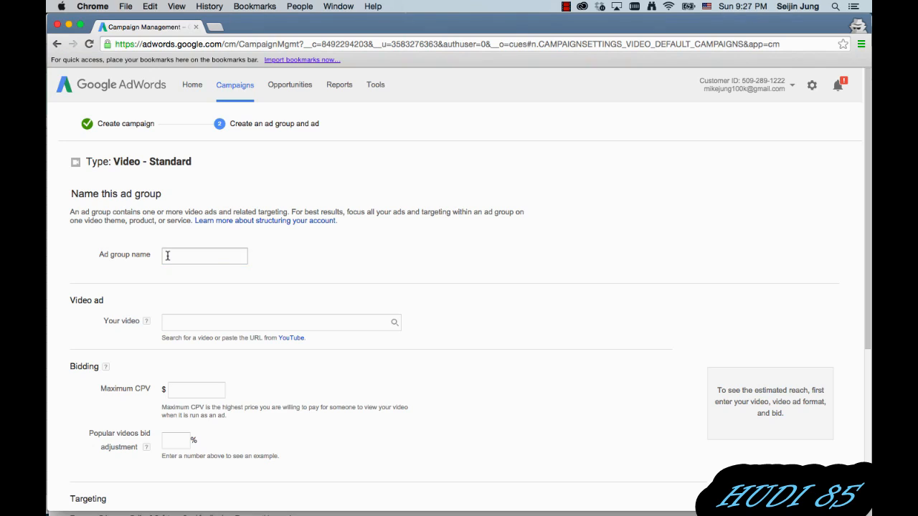
{"action": "left_click", "coordinate": [167, 256]}
{"action": "type", "text": "View"}
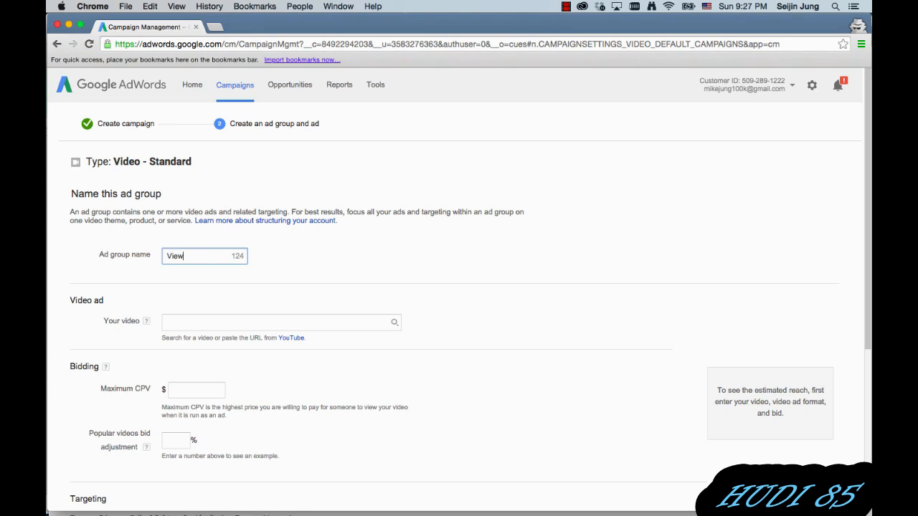
{"action": "type", "text": "ers - 180 days"}
{"action": "left_click", "coordinate": [306, 256]}
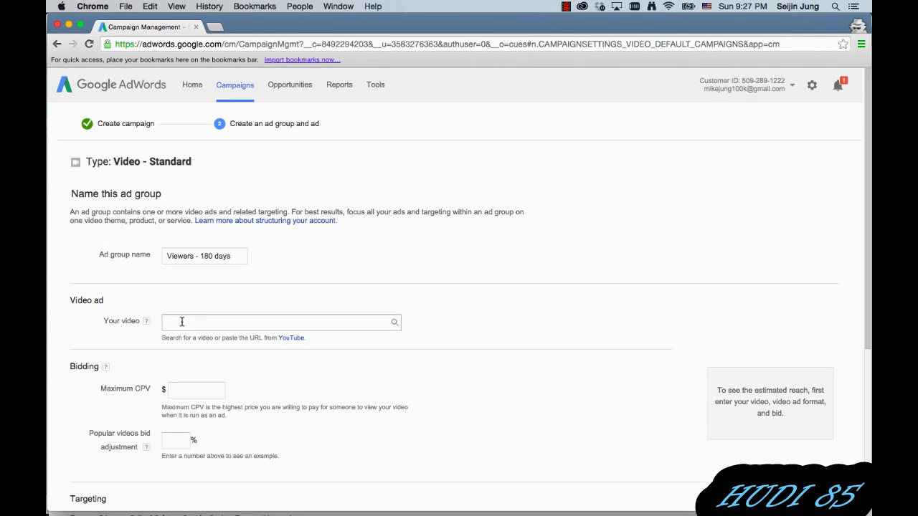
Step: Paste the link of the "Get fresh grocery delivered in 3 hours!" video as the video ad and choose the In-stream ad format
{"action": "left_click", "coordinate": [209, 320]}
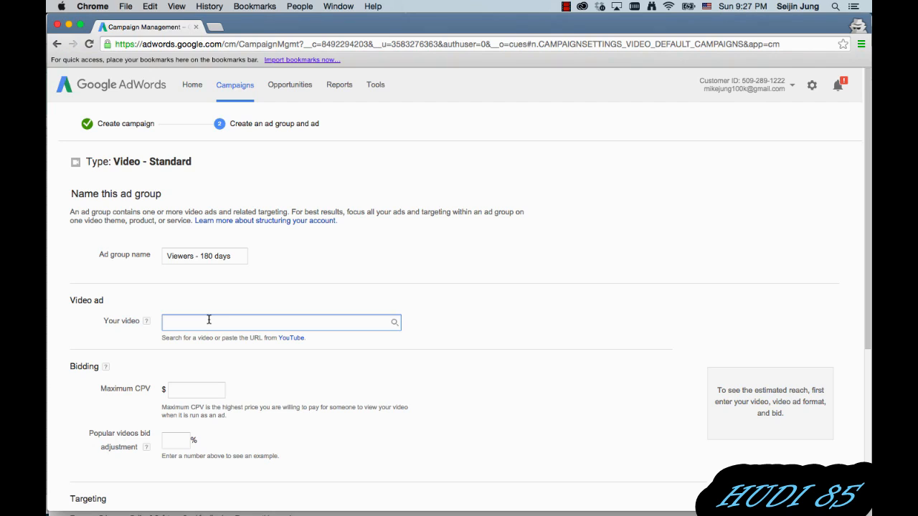
{"action": "key", "text": "super+v"}
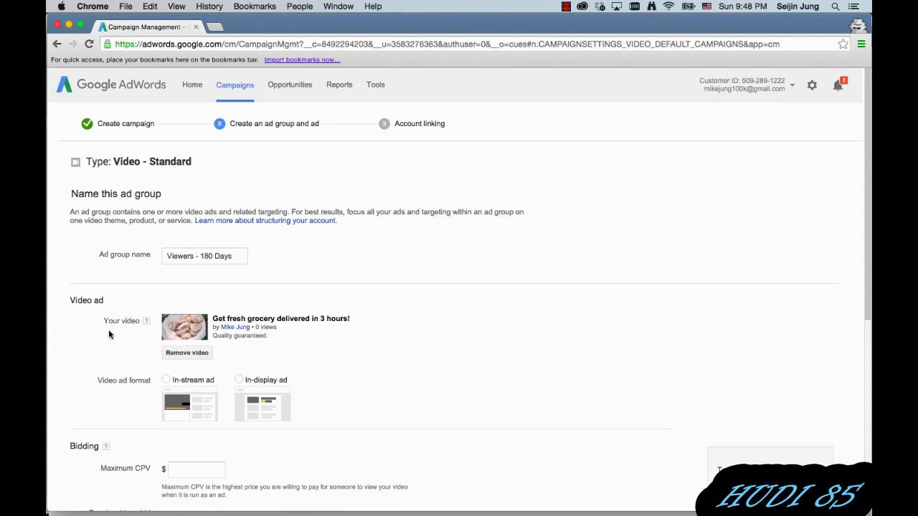
{"action": "scroll", "coordinate": [108, 334], "scroll_direction": "down", "scroll_amount": 1}
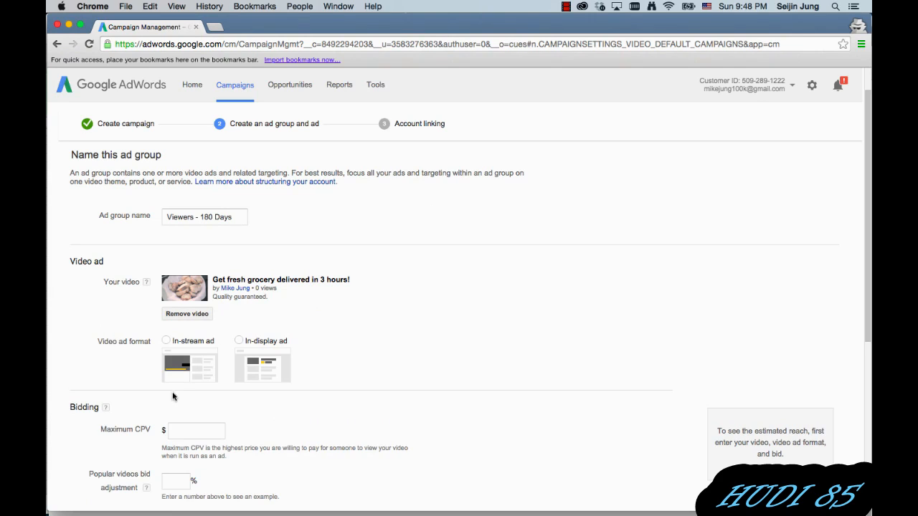
{"action": "left_click", "coordinate": [165, 343]}
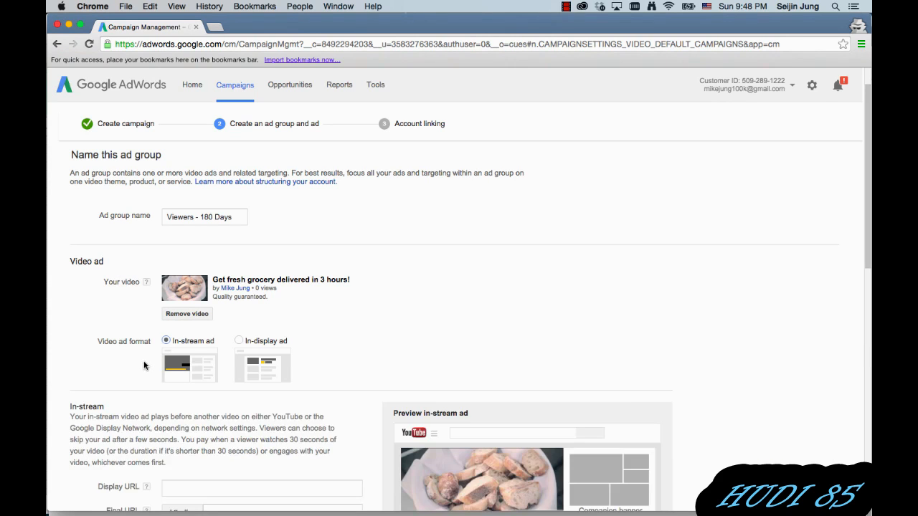
Step: Enter the grocerynow Wix site address as both the display URL and the final URL of the in-stream ad
{"action": "scroll", "coordinate": [144, 366], "scroll_direction": "down", "scroll_amount": 1}
{"action": "scroll", "coordinate": [147, 362], "scroll_direction": "down", "scroll_amount": 5}
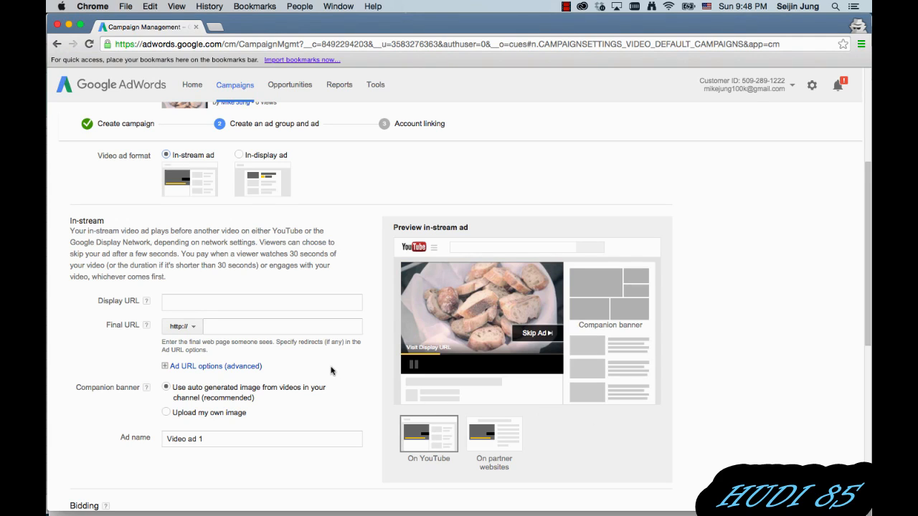
{"action": "left_click", "coordinate": [207, 327]}
{"action": "left_click", "coordinate": [185, 303]}
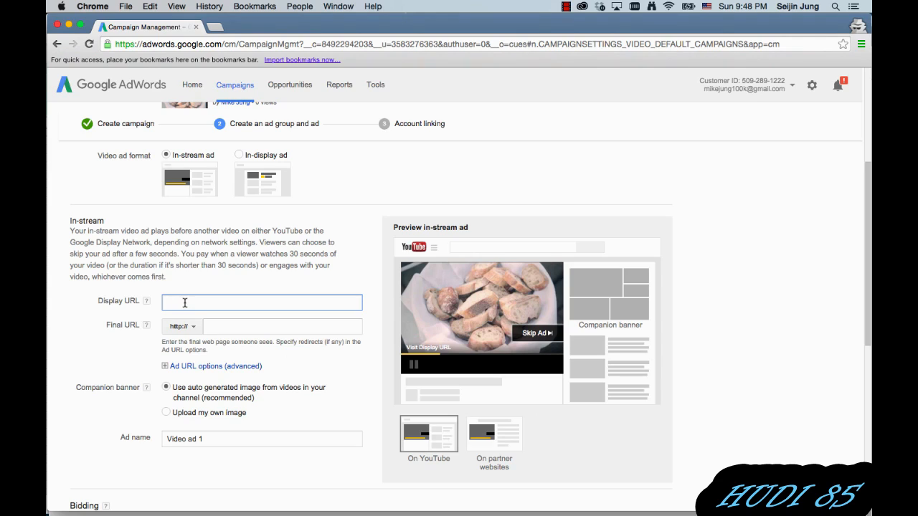
{"action": "type", "text": "seijinjung.wix.com/grocerynow"}
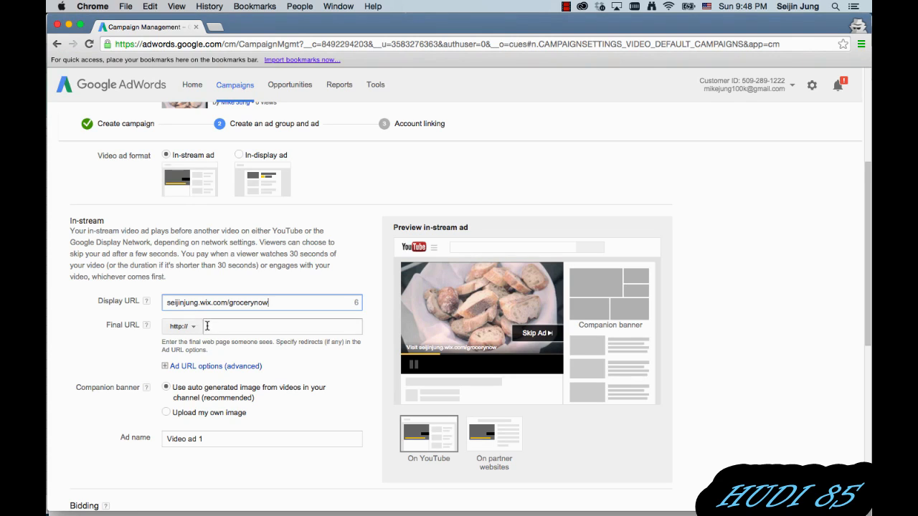
{"action": "left_click", "coordinate": [79, 348]}
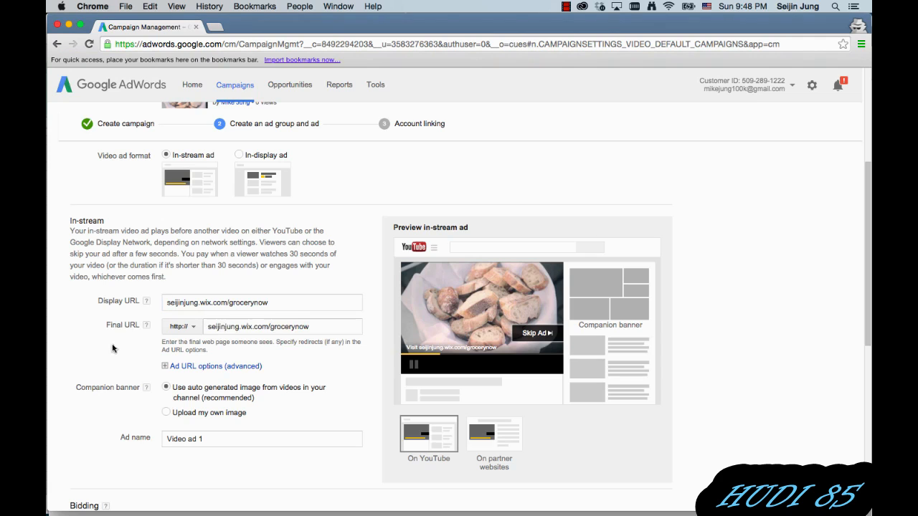
Step: Rename the in-stream ad as "Engage 1 - test", keeping the auto-generated companion banner
{"action": "scroll", "coordinate": [115, 337], "scroll_direction": "down", "scroll_amount": 2}
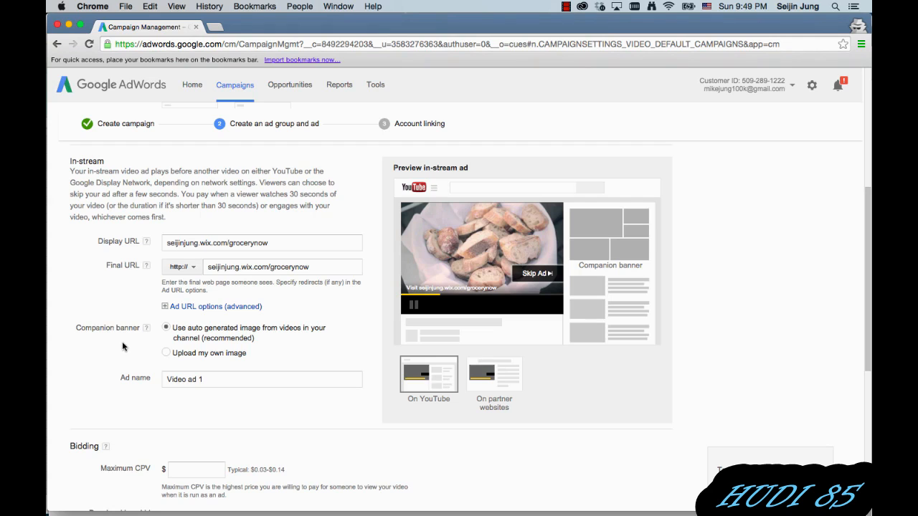
{"action": "scroll", "coordinate": [124, 348], "scroll_direction": "down", "scroll_amount": 1}
{"action": "scroll", "coordinate": [127, 348], "scroll_direction": "down", "scroll_amount": 3}
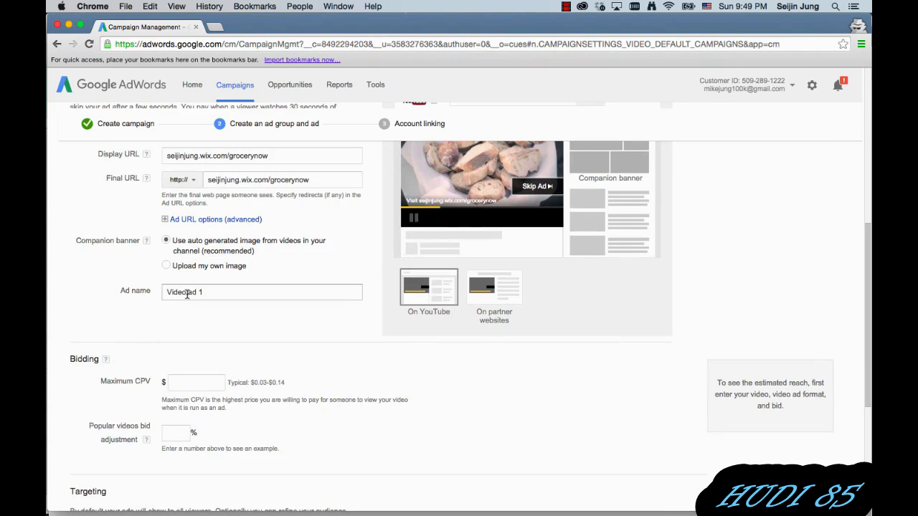
{"action": "triple_click", "coordinate": [188, 292]}
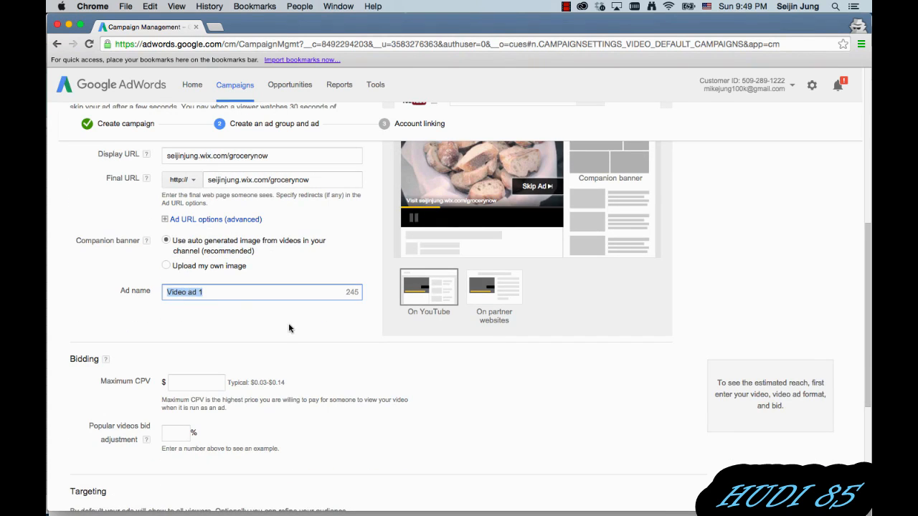
{"action": "type", "text": "Engage 1 - test"}
{"action": "left_click", "coordinate": [340, 350]}
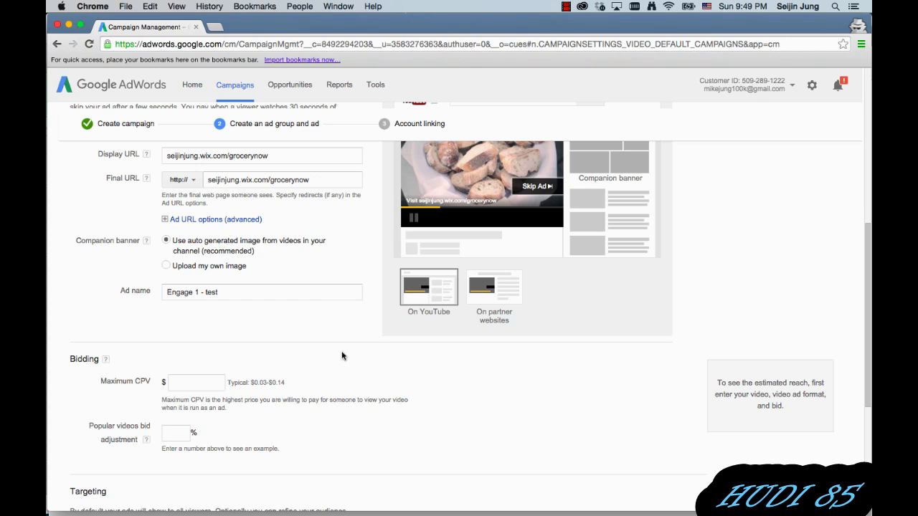
Step: Set the ad group's maximum CPV bid to $2.00, leaving the popular videos bid adjustment empty
{"action": "scroll", "coordinate": [341, 351], "scroll_direction": "down", "scroll_amount": 2}
{"action": "scroll", "coordinate": [341, 350], "scroll_direction": "down", "scroll_amount": 1}
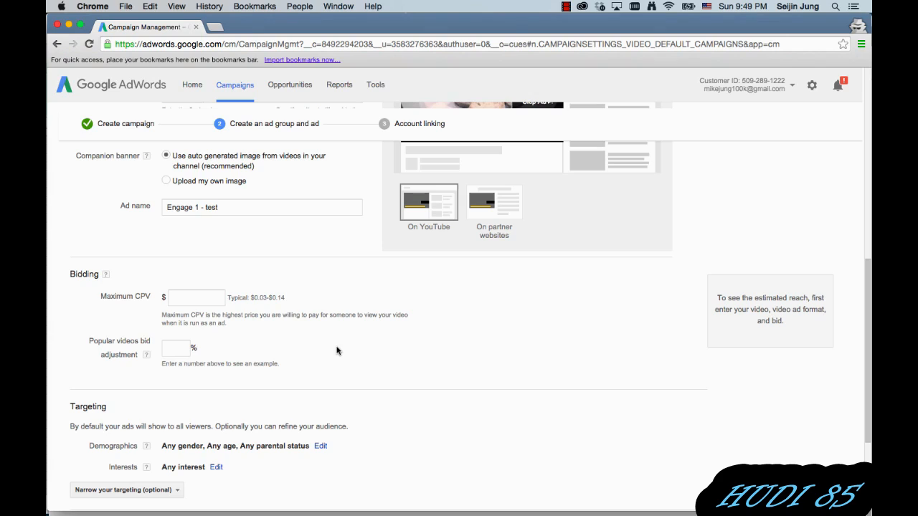
{"action": "left_click", "coordinate": [197, 299]}
{"action": "type", "text": "2"}
{"action": "left_click", "coordinate": [402, 367]}
Step: Narrow the ad group's targeting by remarketing, using the AdWords remarketing lists as the list type
{"action": "scroll", "coordinate": [402, 367], "scroll_direction": "down", "scroll_amount": 3}
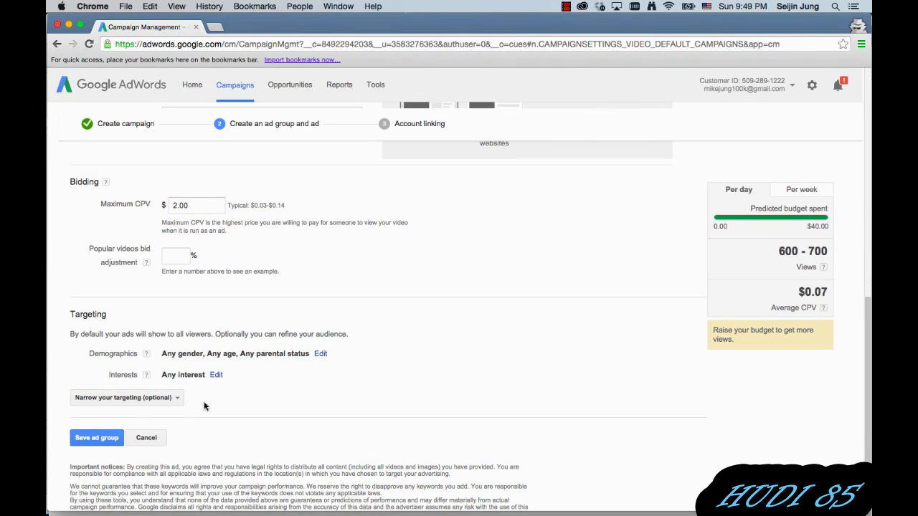
{"action": "left_click", "coordinate": [134, 398]}
{"action": "scroll", "coordinate": [133, 416], "scroll_direction": "down", "scroll_amount": 2}
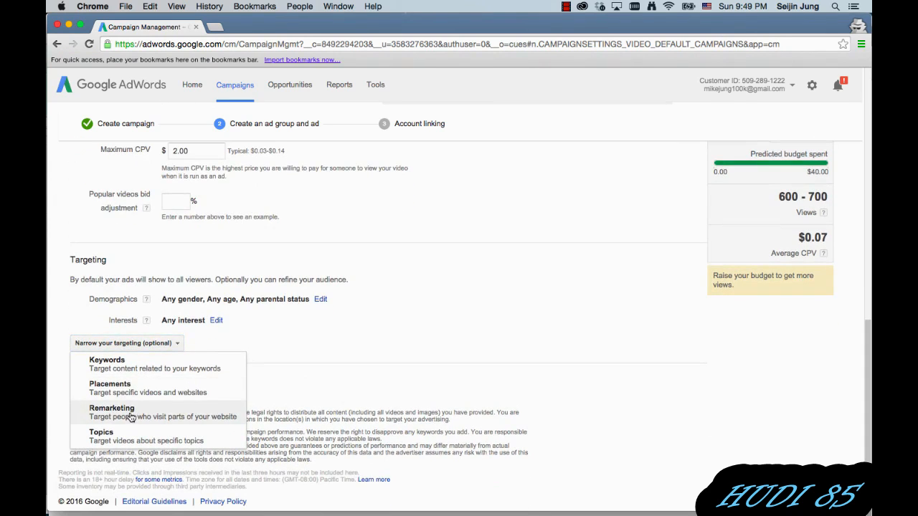
{"action": "left_click", "coordinate": [131, 417]}
{"action": "scroll", "coordinate": [158, 383], "scroll_direction": "down", "scroll_amount": 2}
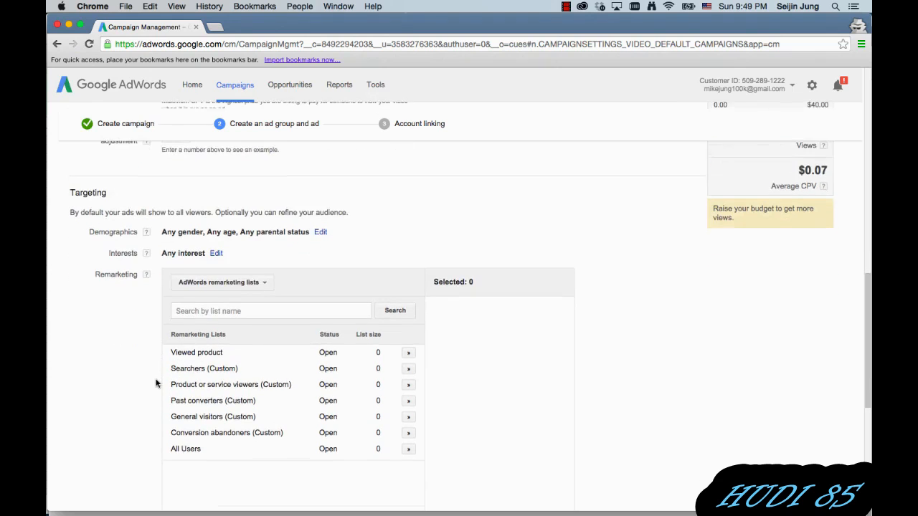
{"action": "left_click", "coordinate": [225, 282]}
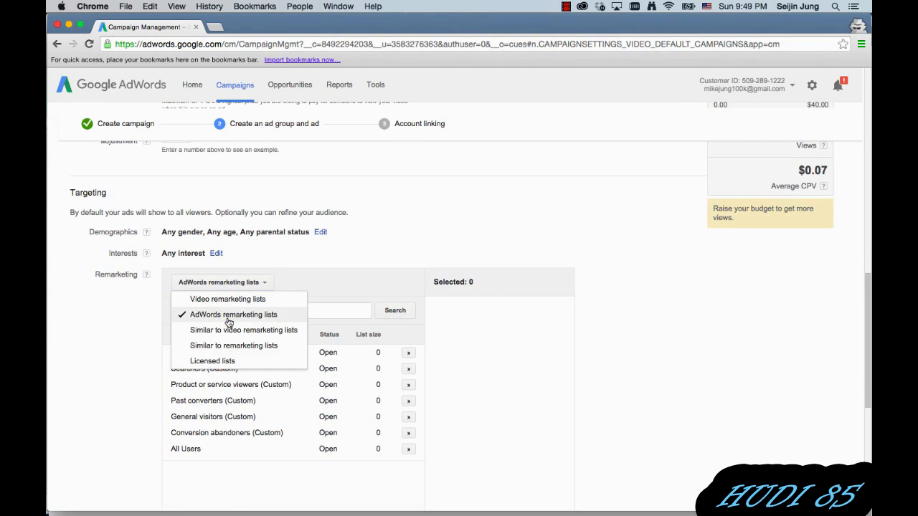
{"action": "left_click", "coordinate": [235, 314]}
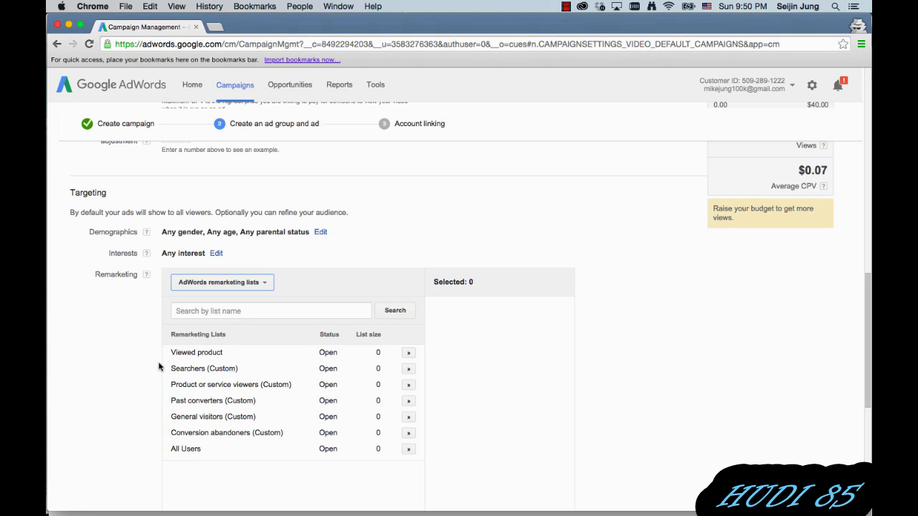
Step: Add the "Viewed product" list to the remarketing targeting and confirm the selection
{"action": "scroll", "coordinate": [146, 340], "scroll_direction": "down", "scroll_amount": 1}
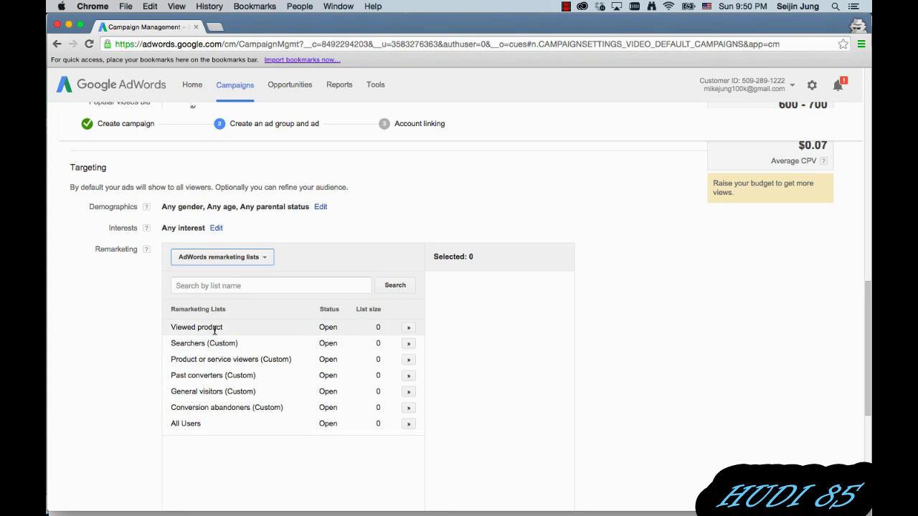
{"action": "left_click", "coordinate": [409, 328]}
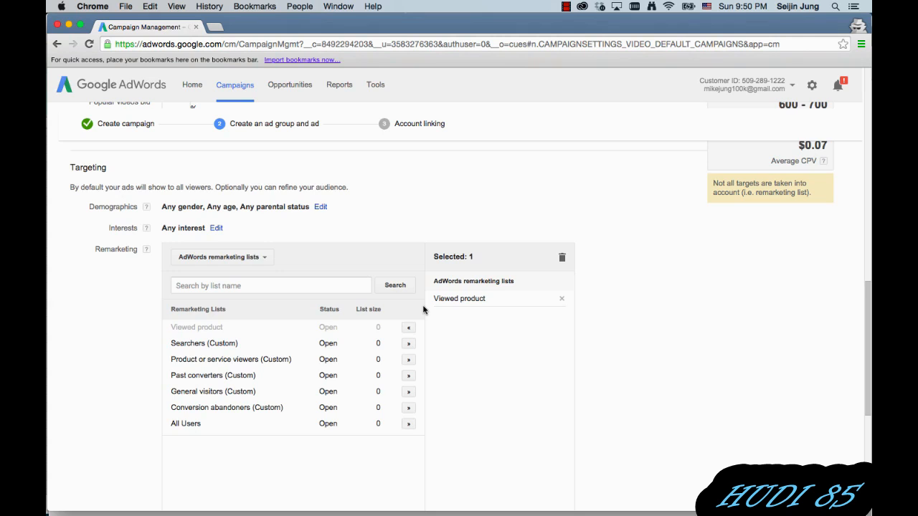
{"action": "scroll", "coordinate": [424, 309], "scroll_direction": "down", "scroll_amount": 5}
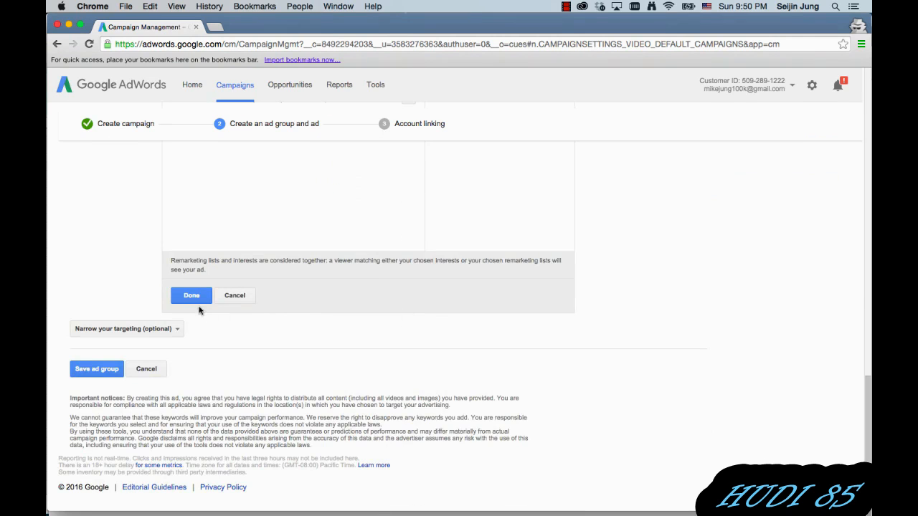
{"action": "left_click", "coordinate": [191, 296]}
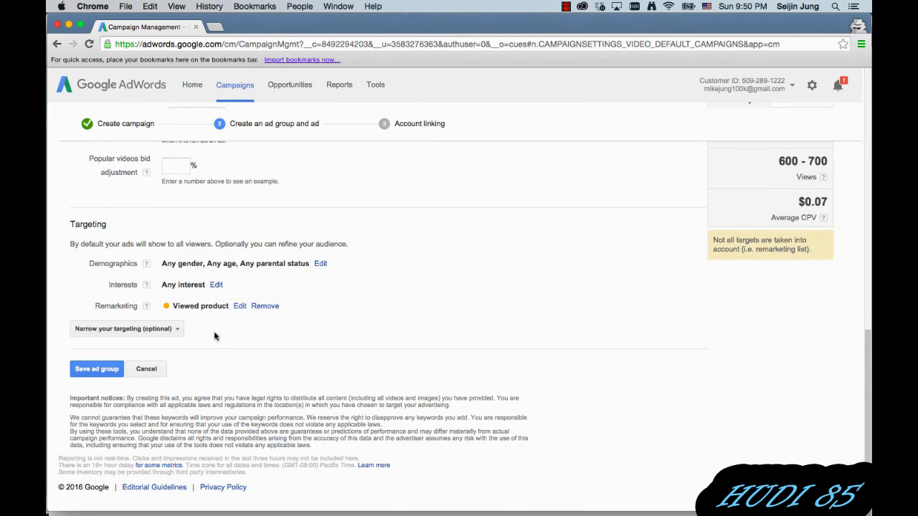
Step: Save the ad group and finish the campaign setup at the account linking stage
{"action": "scroll", "coordinate": [219, 341], "scroll_direction": "up", "scroll_amount": 1}
{"action": "scroll", "coordinate": [222, 348], "scroll_direction": "up", "scroll_amount": 1}
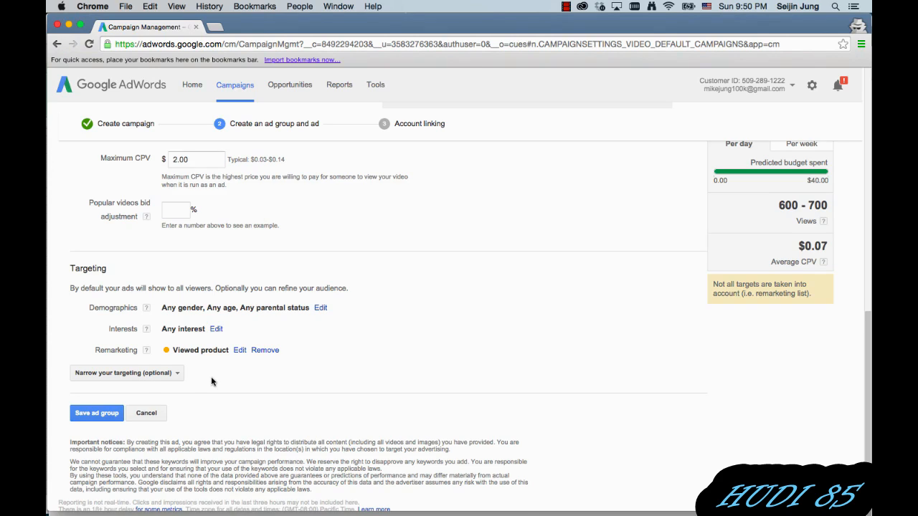
{"action": "scroll", "coordinate": [211, 381], "scroll_direction": "up", "scroll_amount": 2}
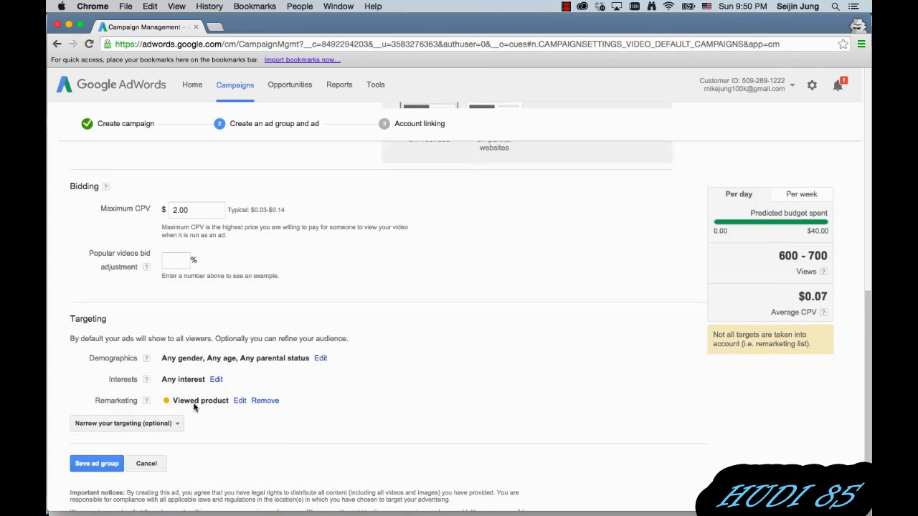
{"action": "left_click", "coordinate": [105, 468]}
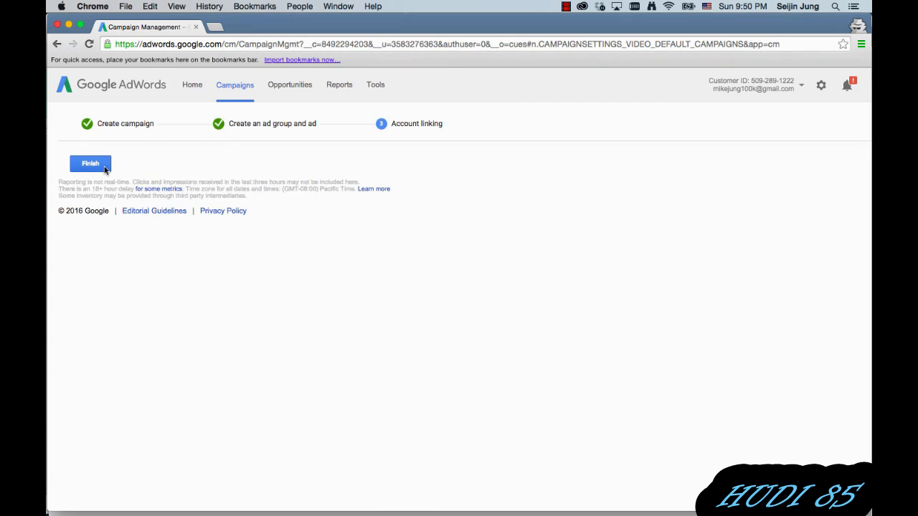
{"action": "left_click", "coordinate": [104, 168]}
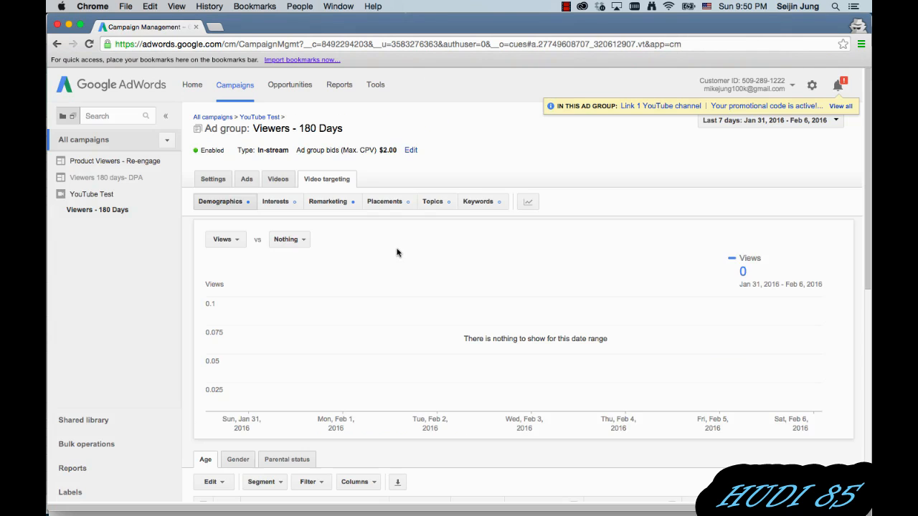
Step: Review the new ad group's demographic targeting, including its age ranges and exclusions
{"action": "scroll", "coordinate": [398, 252], "scroll_direction": "down", "scroll_amount": 5}
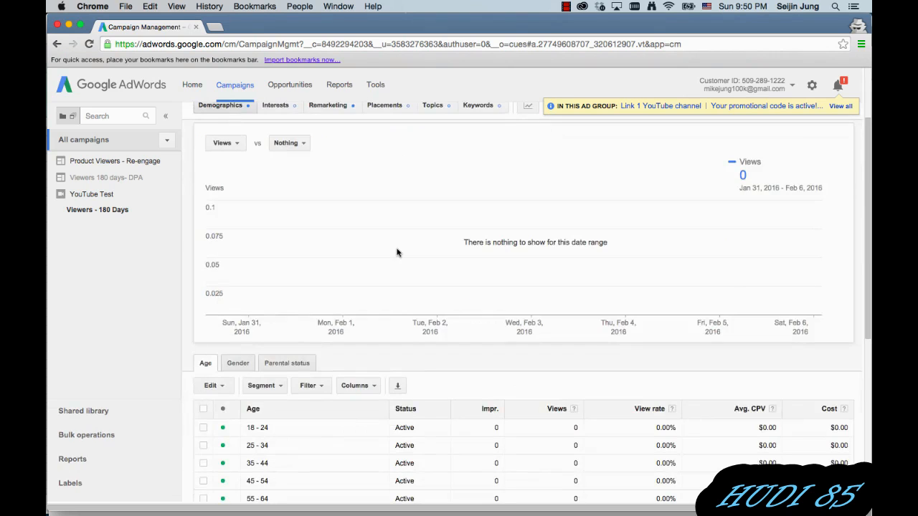
{"action": "scroll", "coordinate": [427, 265], "scroll_direction": "down", "scroll_amount": 3}
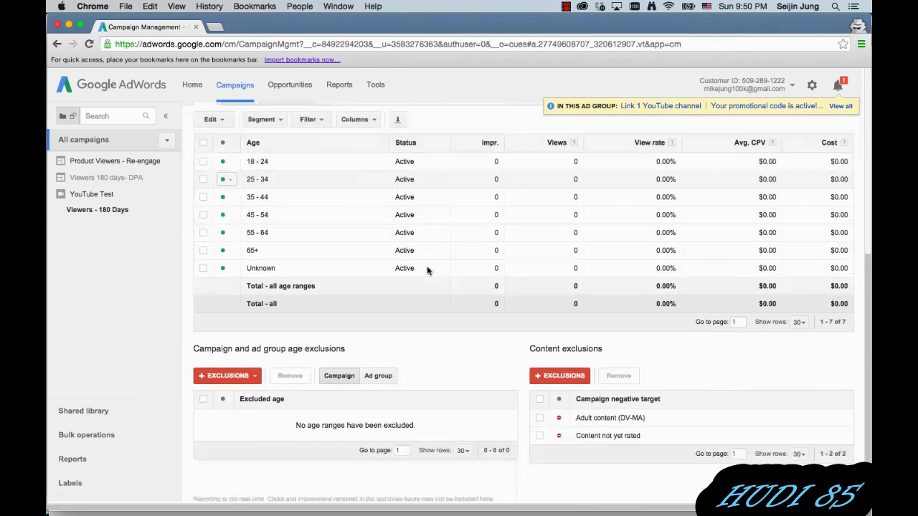
{"action": "scroll", "coordinate": [428, 271], "scroll_direction": "up", "scroll_amount": 6}
{"action": "scroll", "coordinate": [428, 272], "scroll_direction": "up", "scroll_amount": 2}
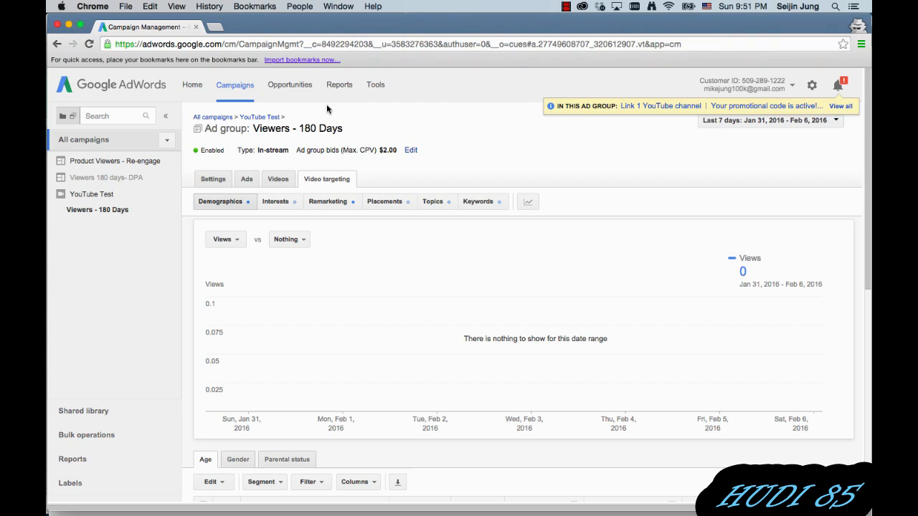
Step: Go to the YouTube Test campaign's ad groups and open "Viewers - 180 Days" to check its ad
{"action": "left_click", "coordinate": [271, 121]}
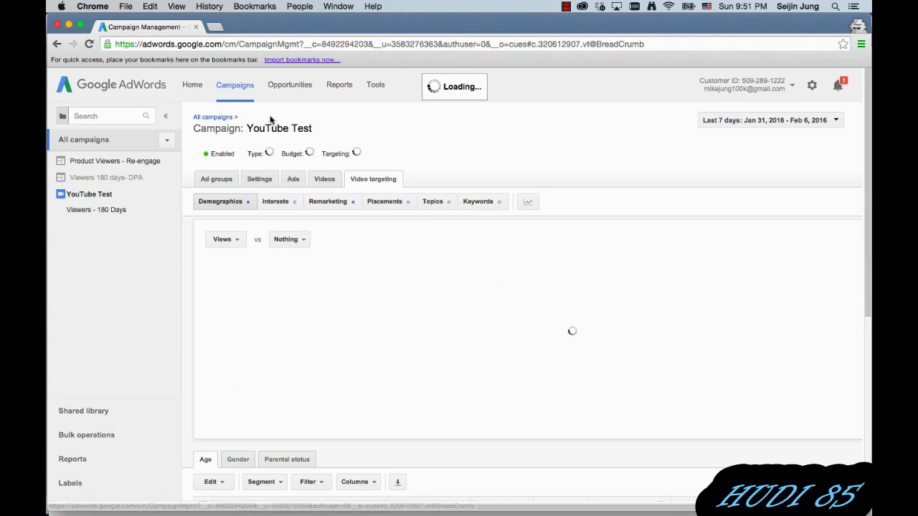
{"action": "left_click", "coordinate": [216, 179]}
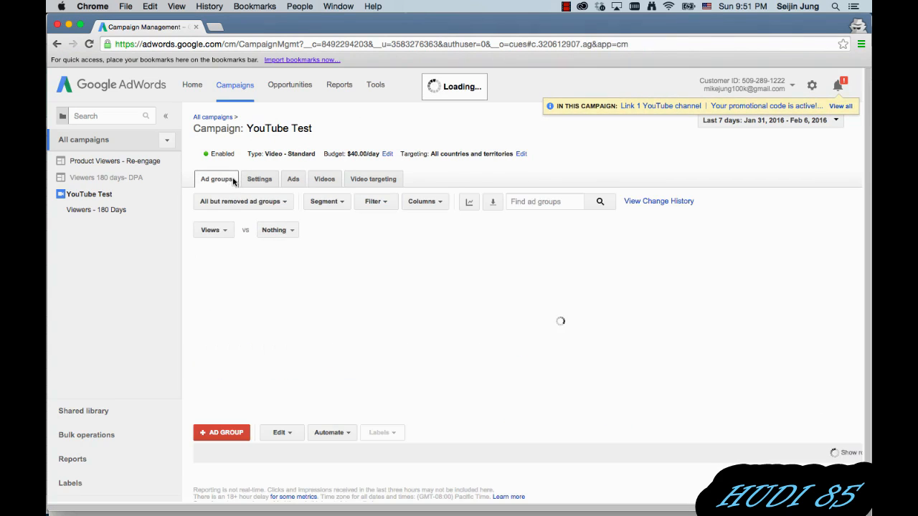
{"action": "scroll", "coordinate": [358, 346], "scroll_direction": "down", "scroll_amount": 2}
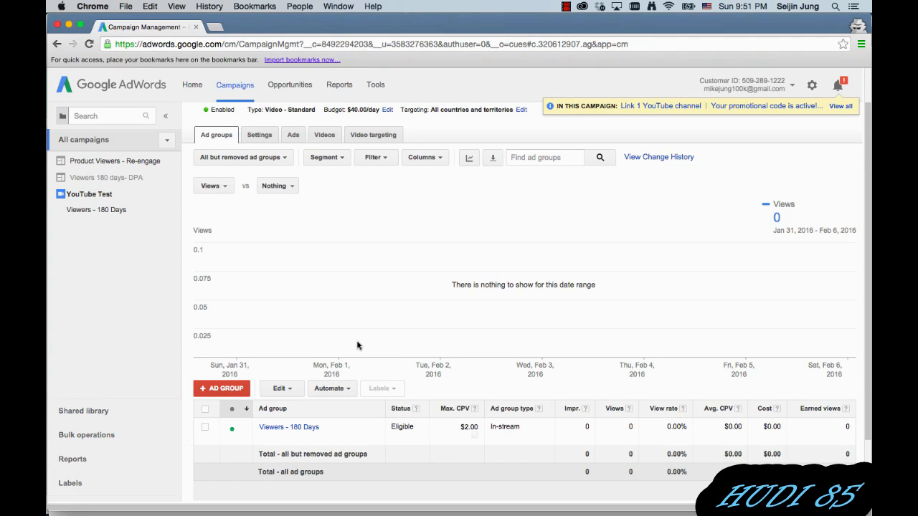
{"action": "left_click", "coordinate": [315, 428]}
{"action": "scroll", "coordinate": [334, 354], "scroll_direction": "down", "scroll_amount": 4}
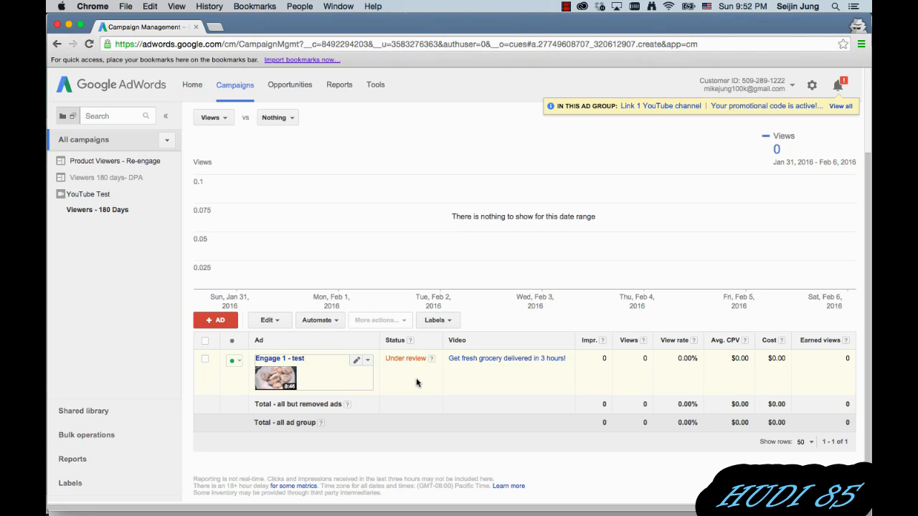
{"action": "scroll", "coordinate": [416, 383], "scroll_direction": "up", "scroll_amount": 3}
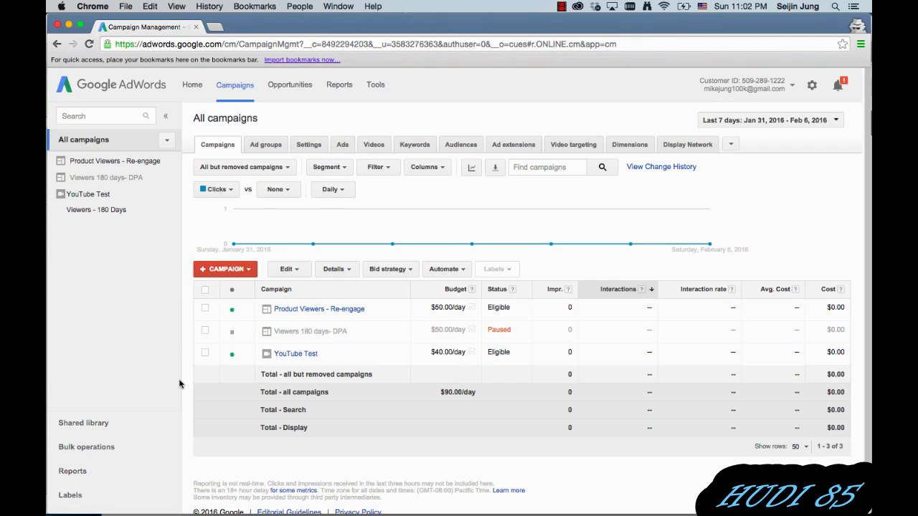
Step: Start a new customer emails remarketing list from the Audiences section of the Shared library
{"action": "left_click", "coordinate": [111, 430]}
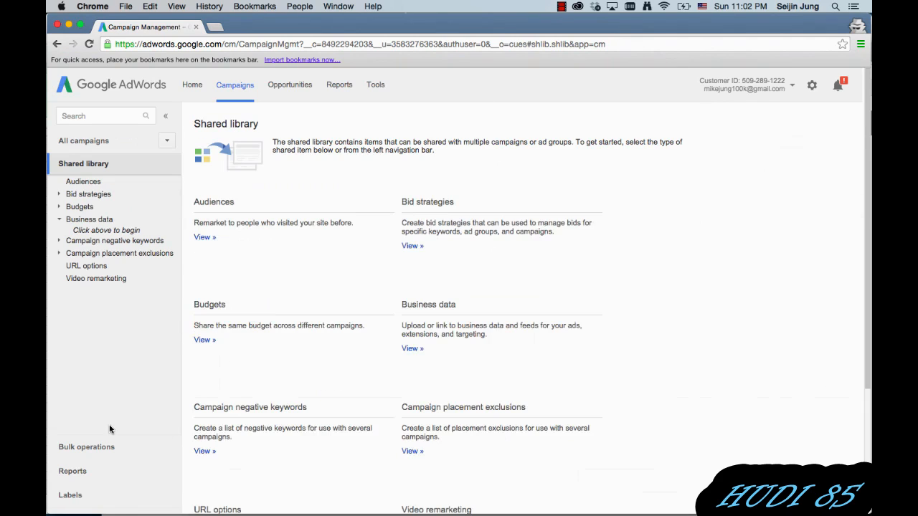
{"action": "left_click", "coordinate": [98, 184]}
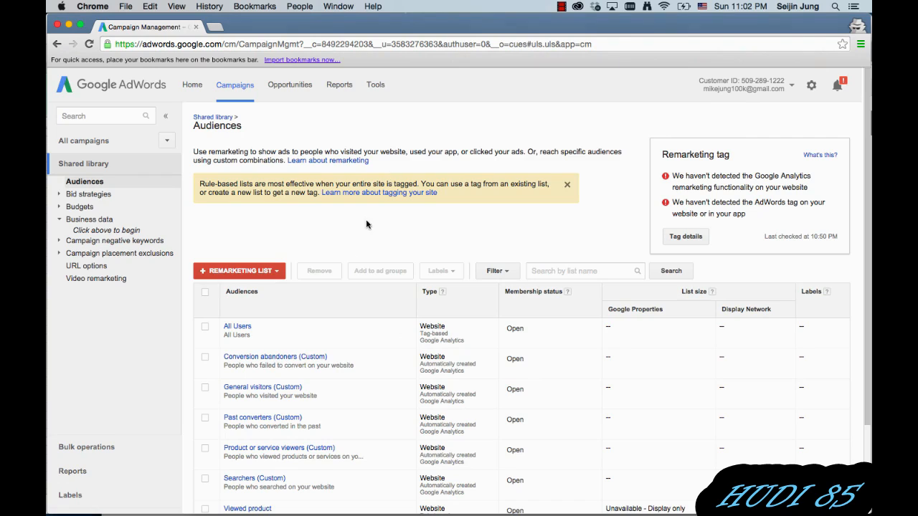
{"action": "left_click", "coordinate": [278, 274]}
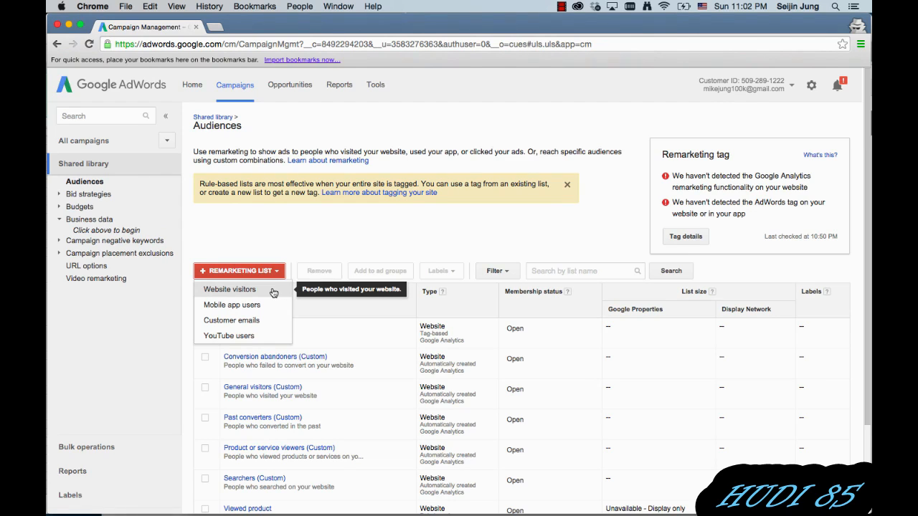
{"action": "left_click", "coordinate": [255, 326]}
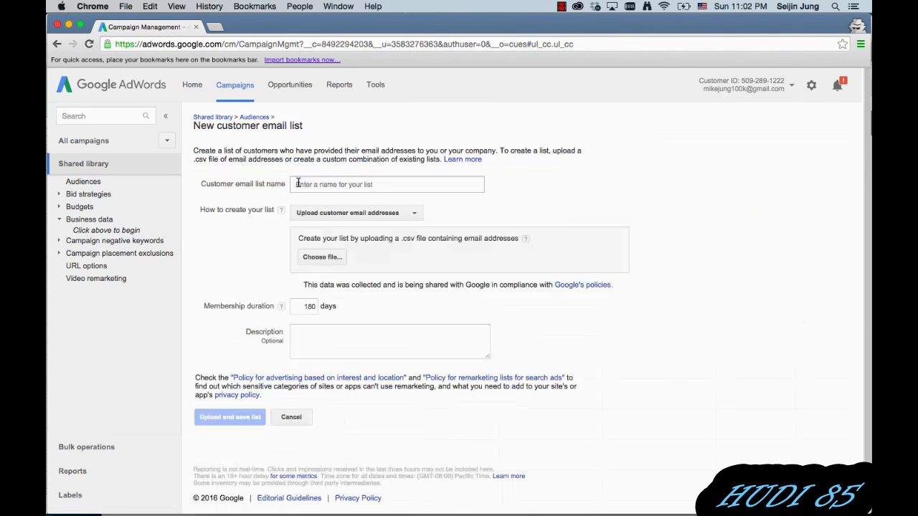
Step: Name the customer email list "Existing user list 1"
{"action": "left_click", "coordinate": [299, 183]}
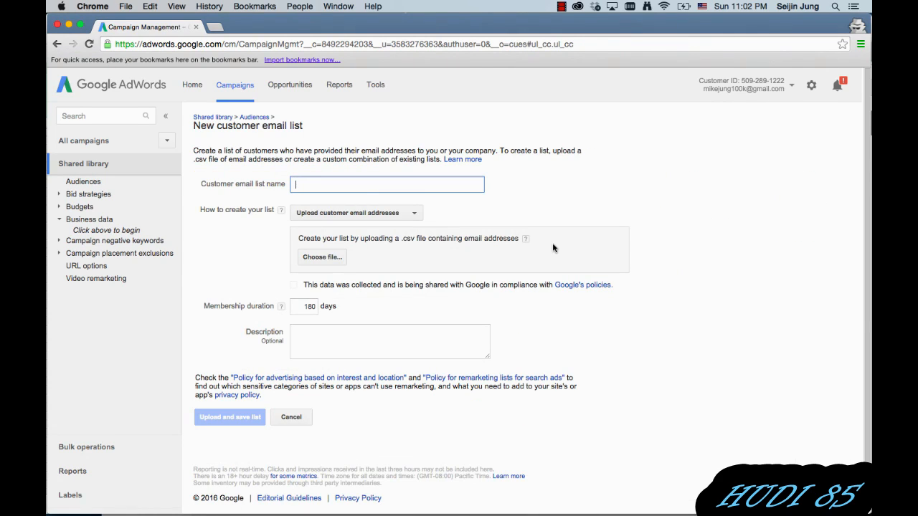
{"action": "left_click", "coordinate": [477, 209]}
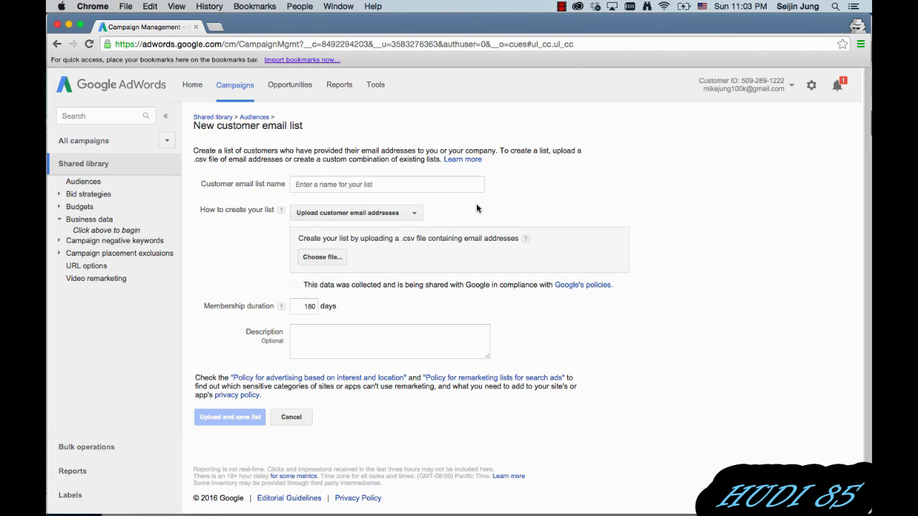
{"action": "left_click", "coordinate": [463, 184]}
{"action": "type", "text": "Exis"}
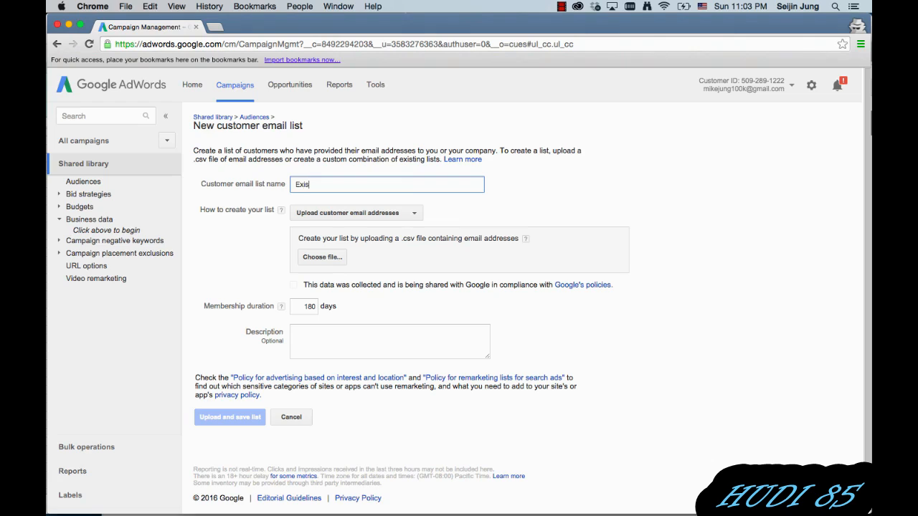
{"action": "type", "text": "ting user list 1"}
{"action": "left_click", "coordinate": [528, 192]}
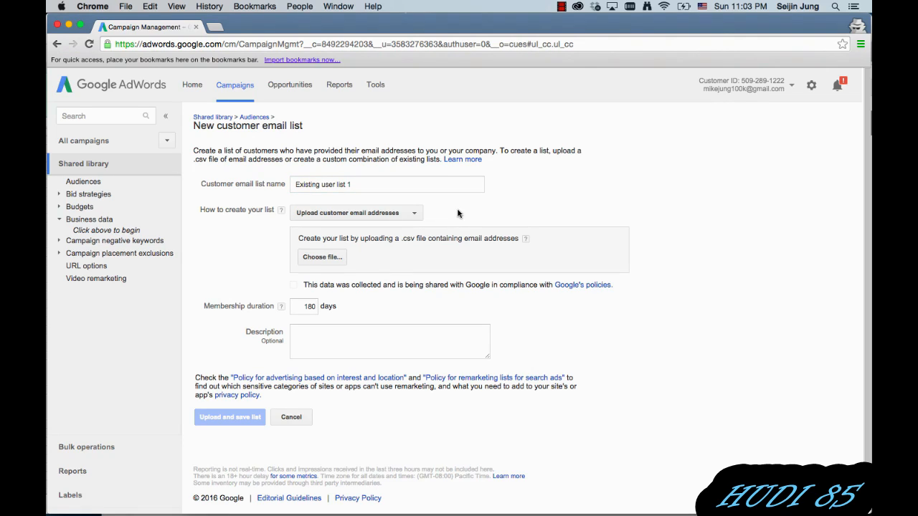
Step: Choose the customer_list_1 file from the Desktop as the .csv upload for the customer email list
{"action": "left_click", "coordinate": [375, 214]}
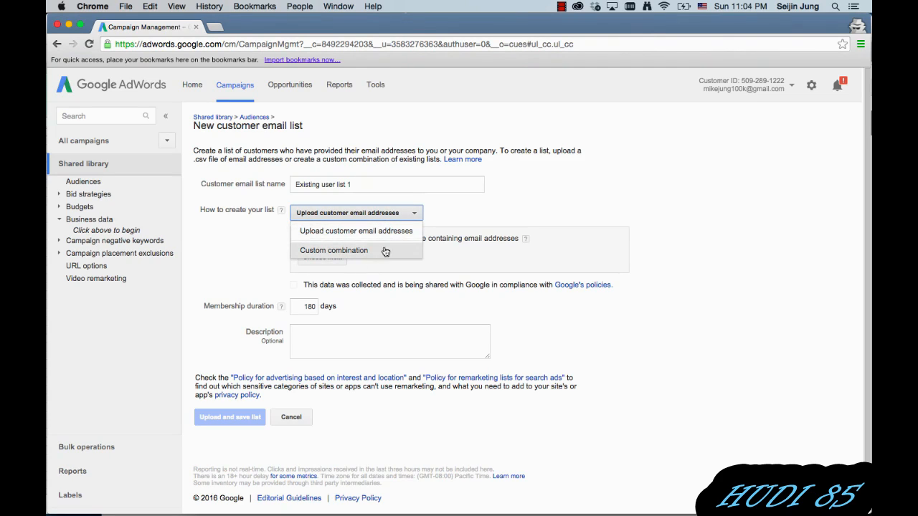
{"action": "left_click", "coordinate": [452, 214]}
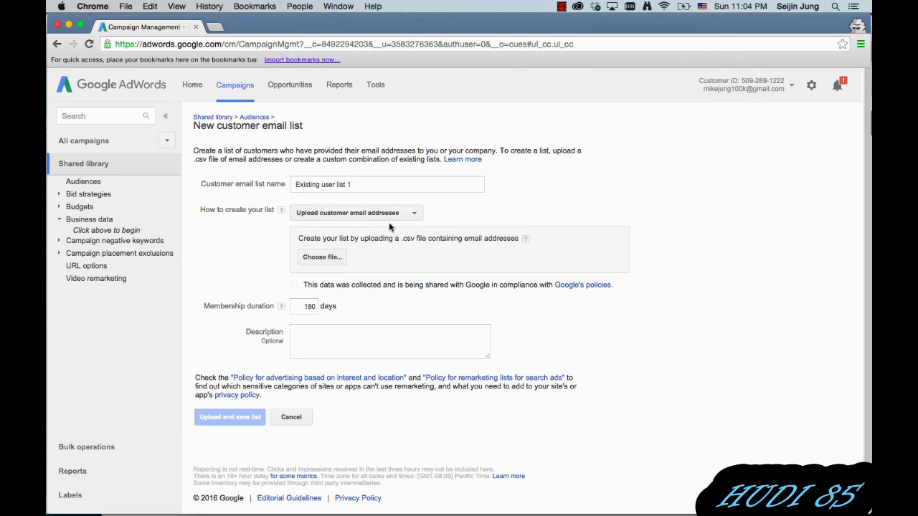
{"action": "left_click", "coordinate": [336, 259]}
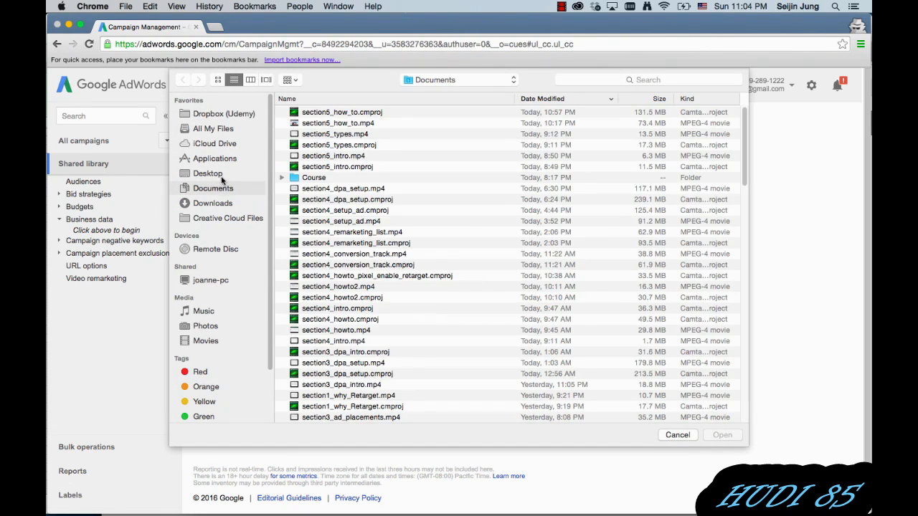
{"action": "left_click", "coordinate": [222, 177]}
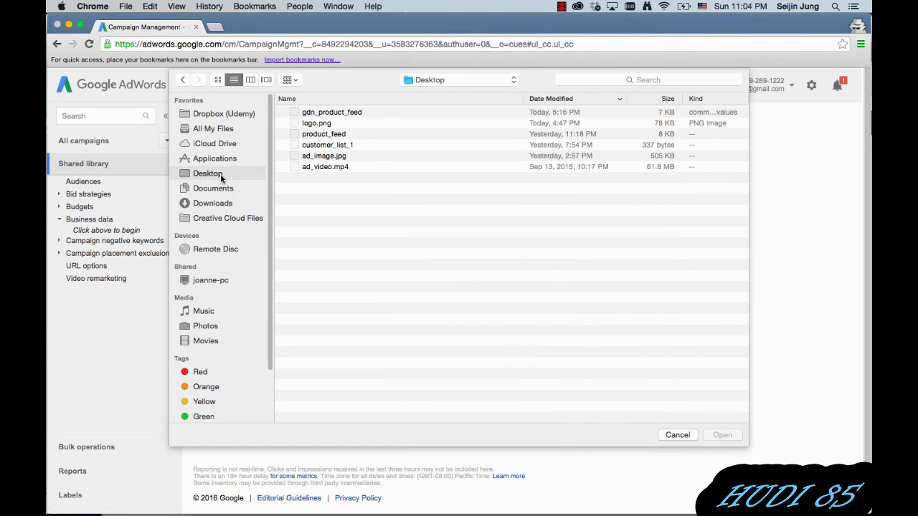
{"action": "left_click", "coordinate": [315, 145]}
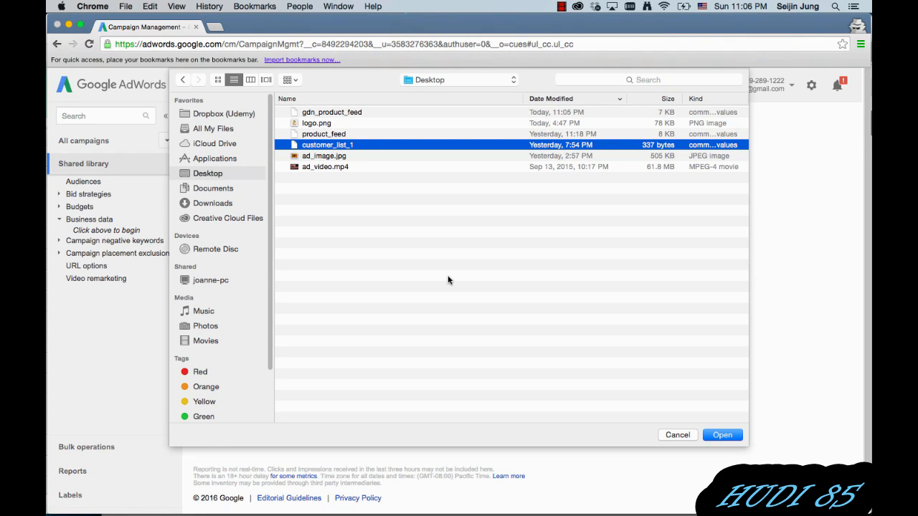
Step: Switch to Excel and review the email addresses in column A of customer_list_1.csv
{"action": "key", "text": "super+Tab"}
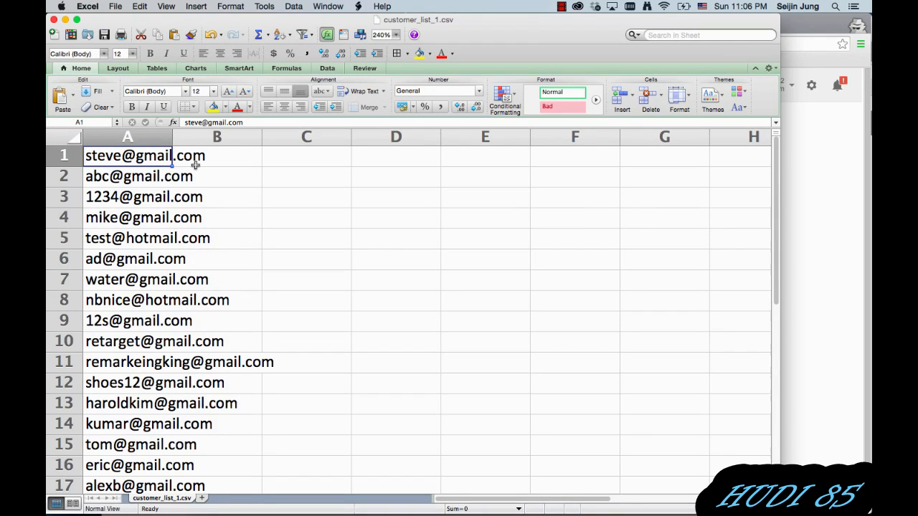
{"action": "key", "text": "shift+Down"}
{"action": "key", "text": "shift+Down"}
{"action": "key", "text": "shift+Down"}
{"action": "key", "text": "shift+Down"}
{"action": "key", "text": "shift+Down"}
{"action": "key", "text": "shift+Down"}
{"action": "key", "text": "shift+Down"}
{"action": "key", "text": "shift+Down"}
{"action": "key", "text": "shift+Down"}
{"action": "key", "text": "shift+Down"}
{"action": "key", "text": "shift+Down"}
{"action": "key", "text": "shift+Down"}
{"action": "key", "text": "shift+Down"}
{"action": "key", "text": "shift+Down"}
{"action": "key", "text": "shift+Down"}
{"action": "key", "text": "shift+Down"}
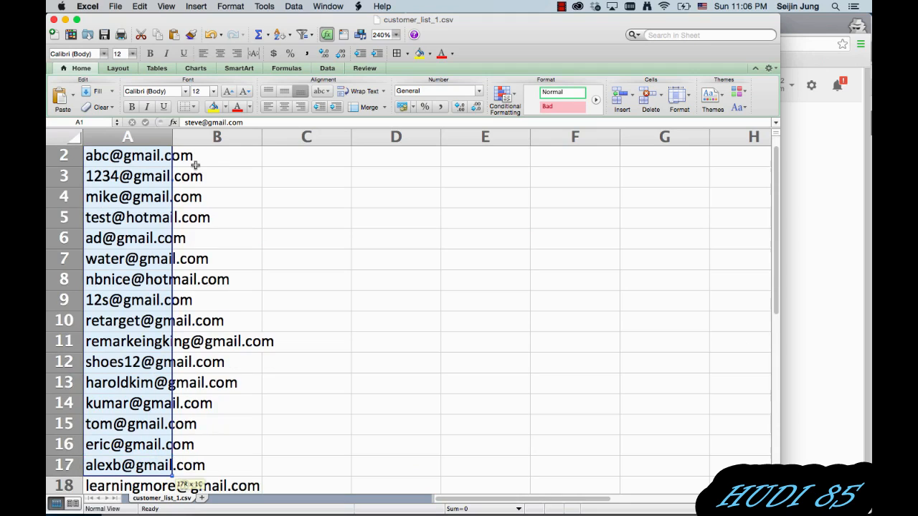
{"action": "key", "text": "Up"}
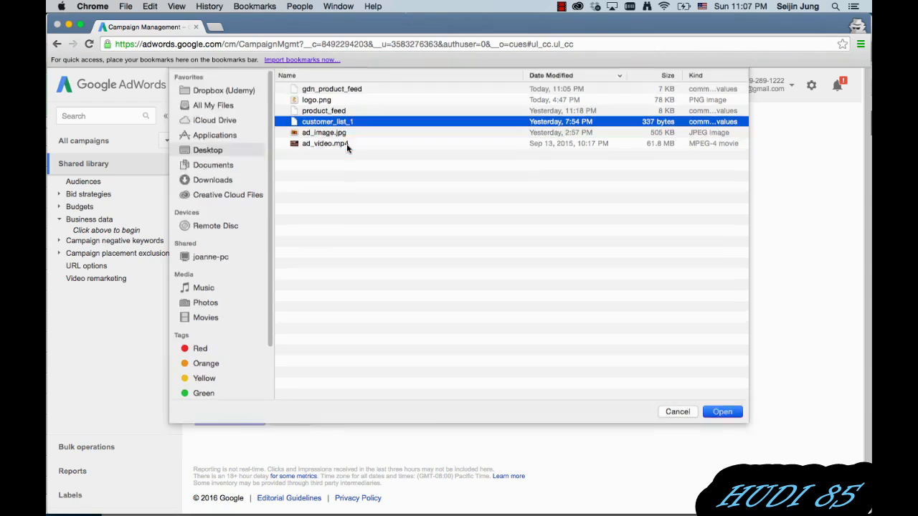
Step: Attach customer_list_1.csv with confirmation of compliance with Google's policies, and upload and save the customer email list
{"action": "double_click", "coordinate": [347, 148]}
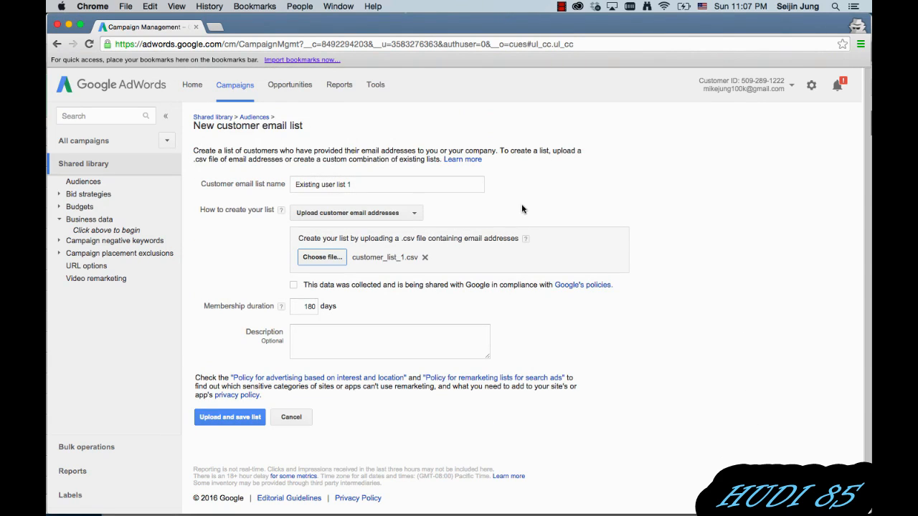
{"action": "scroll", "coordinate": [555, 208], "scroll_direction": "down", "scroll_amount": 1}
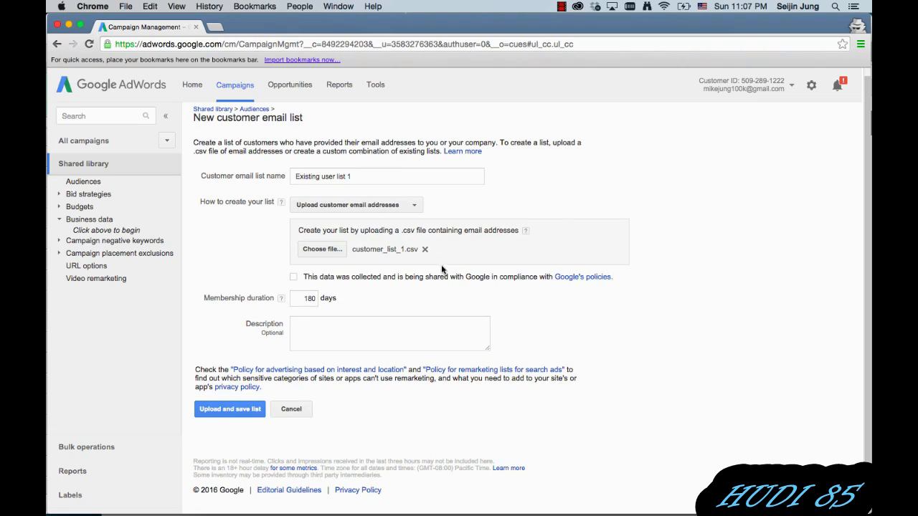
{"action": "left_click", "coordinate": [293, 277]}
{"action": "left_click", "coordinate": [254, 413]}
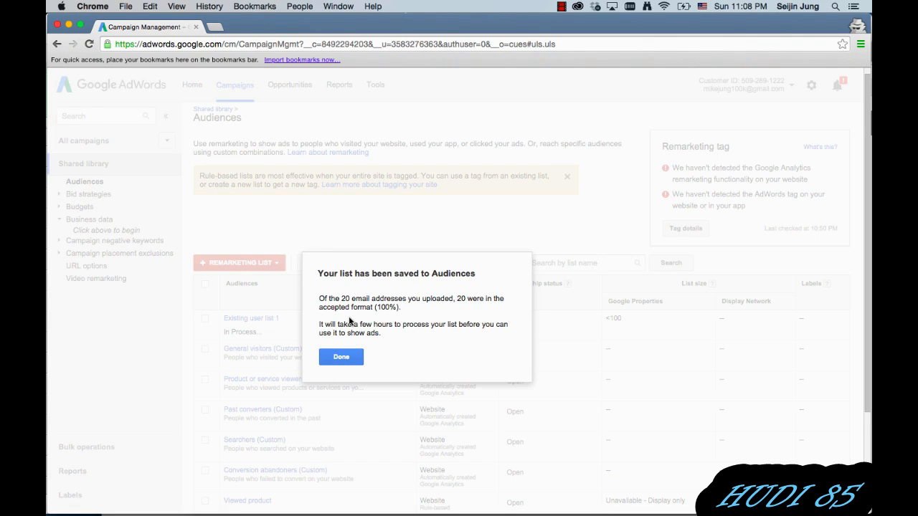
{"action": "key", "text": "Return"}
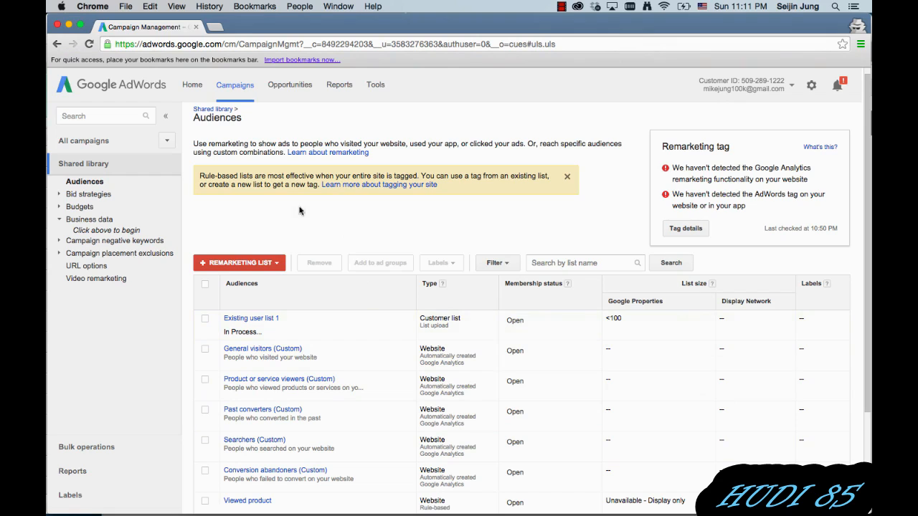
Step: Start a new Video campaign from the campaigns overview
{"action": "left_click", "coordinate": [238, 87]}
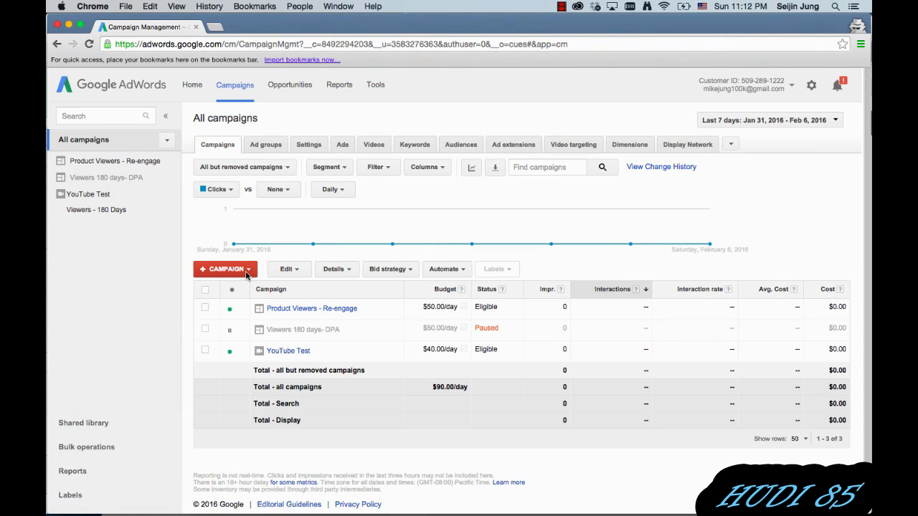
{"action": "left_click", "coordinate": [247, 271]}
{"action": "left_click", "coordinate": [248, 271]}
{"action": "left_click", "coordinate": [243, 271]}
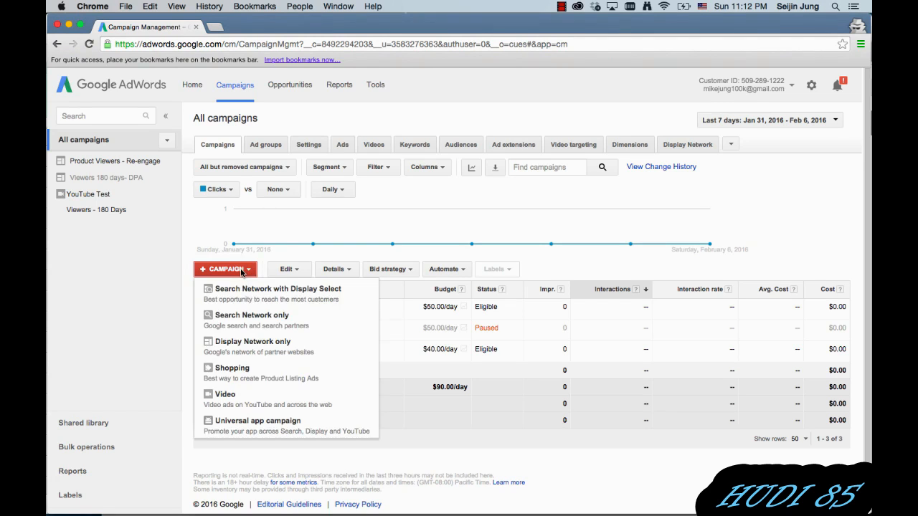
{"action": "left_click", "coordinate": [225, 395]}
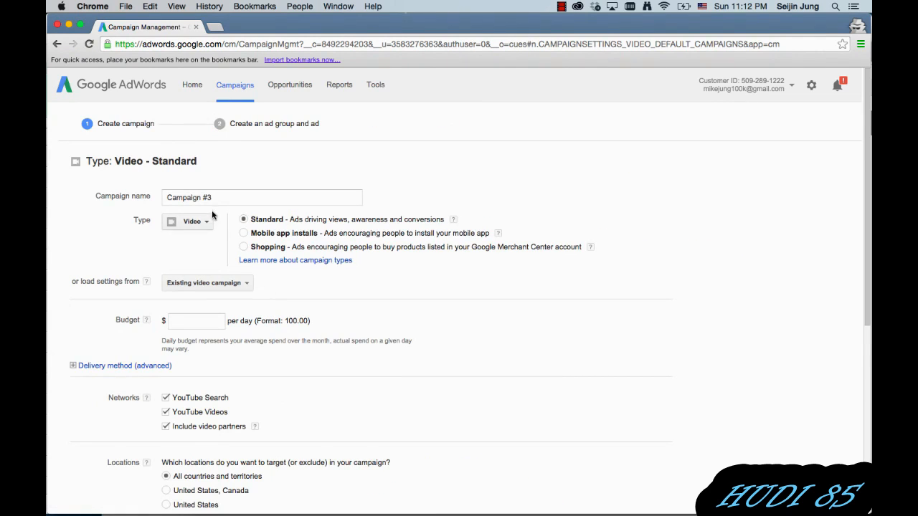
Step: Name the campaign "YouTube Test 2" and set its budget to $40 per day
{"action": "triple_click", "coordinate": [276, 199]}
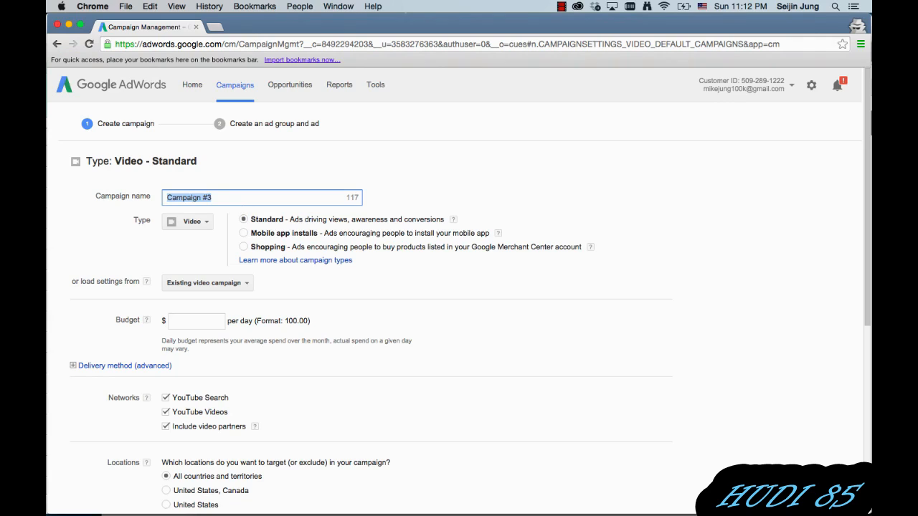
{"action": "type", "text": "YouTe"}
{"action": "key", "text": "BackSpace"}
{"action": "type", "text": "ube Test 2"}
{"action": "left_click", "coordinate": [406, 287]}
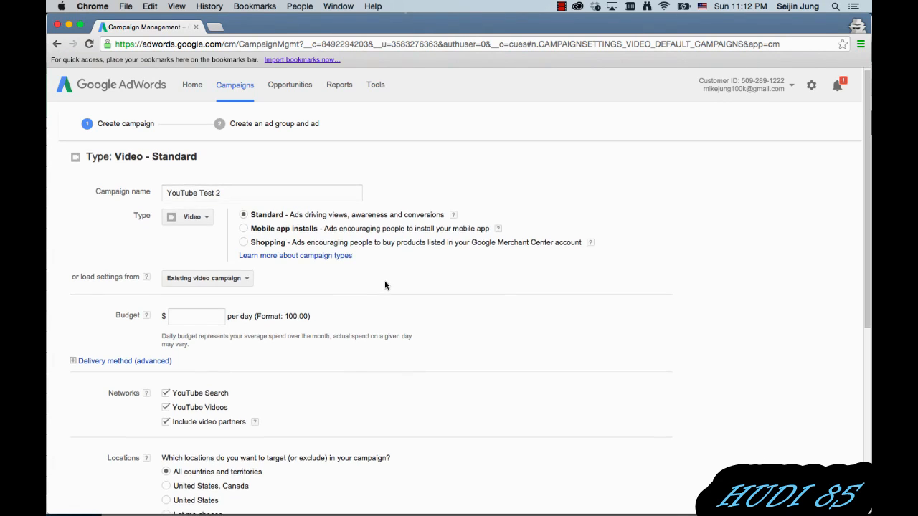
{"action": "scroll", "coordinate": [383, 283], "scroll_direction": "down", "scroll_amount": 2}
{"action": "left_click", "coordinate": [209, 272]}
{"action": "type", "text": "40"}
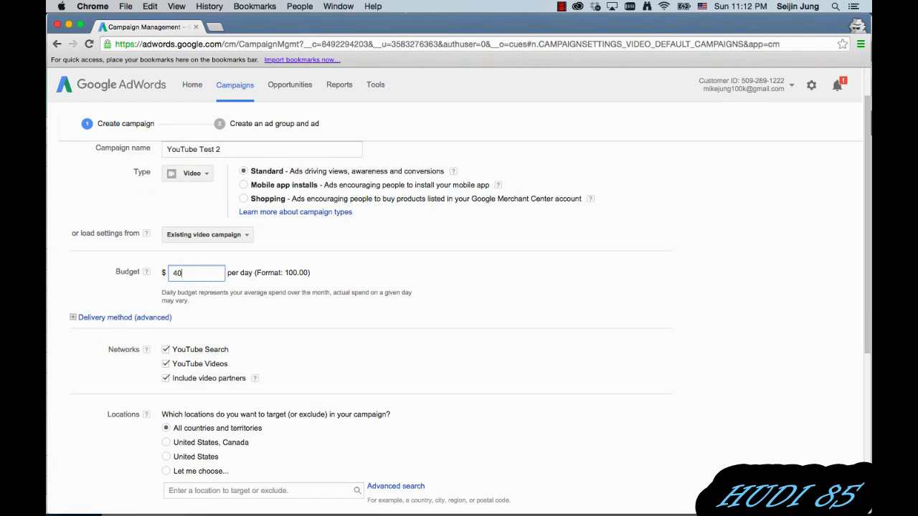
{"action": "left_click", "coordinate": [389, 269]}
Step: Load the settings of the existing YouTube Test campaign, then save the new campaign and continue to its ad group
{"action": "left_click", "coordinate": [236, 238]}
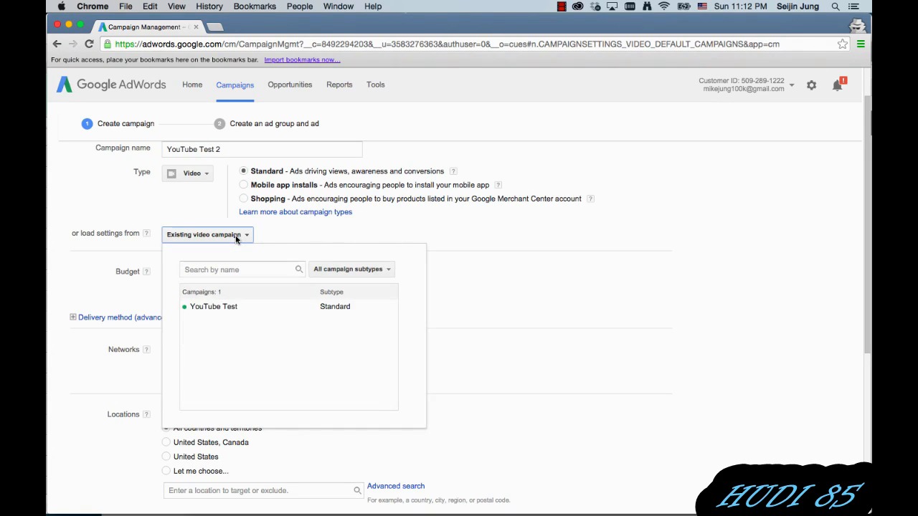
{"action": "left_click", "coordinate": [226, 308]}
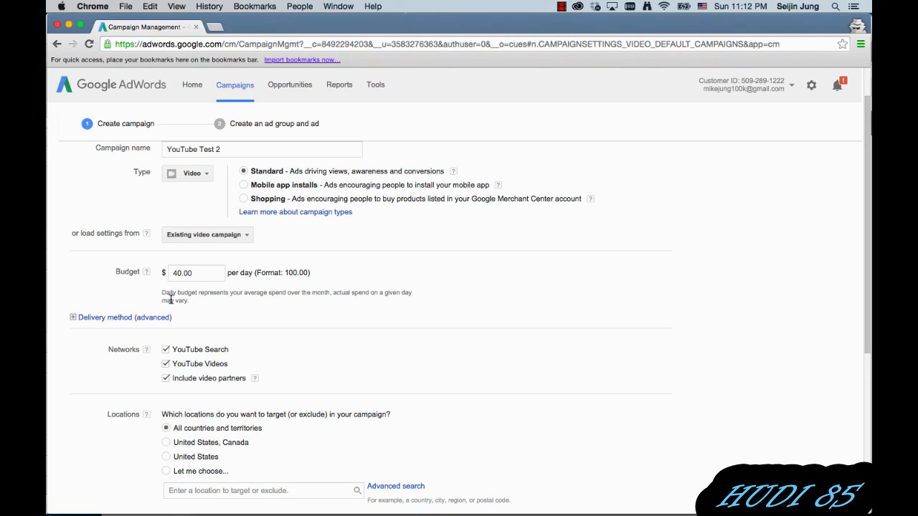
{"action": "scroll", "coordinate": [148, 287], "scroll_direction": "down", "scroll_amount": 5}
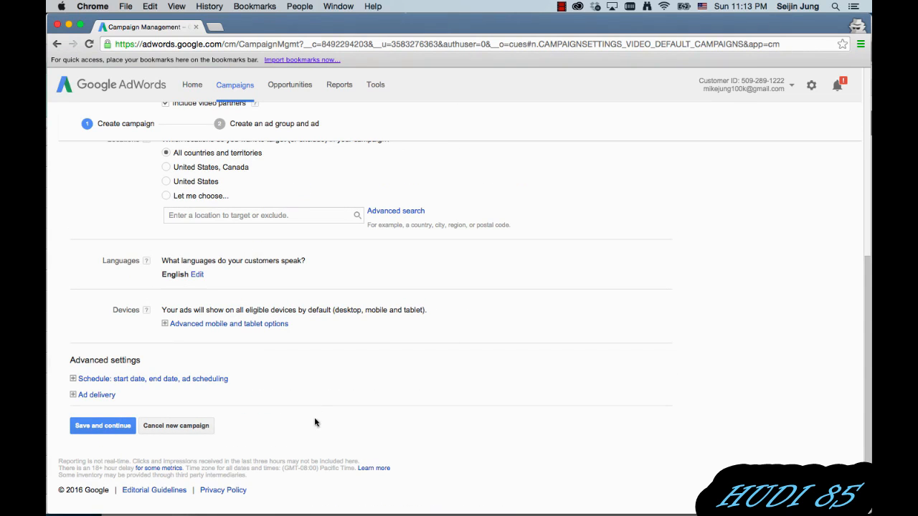
{"action": "left_click", "coordinate": [103, 426]}
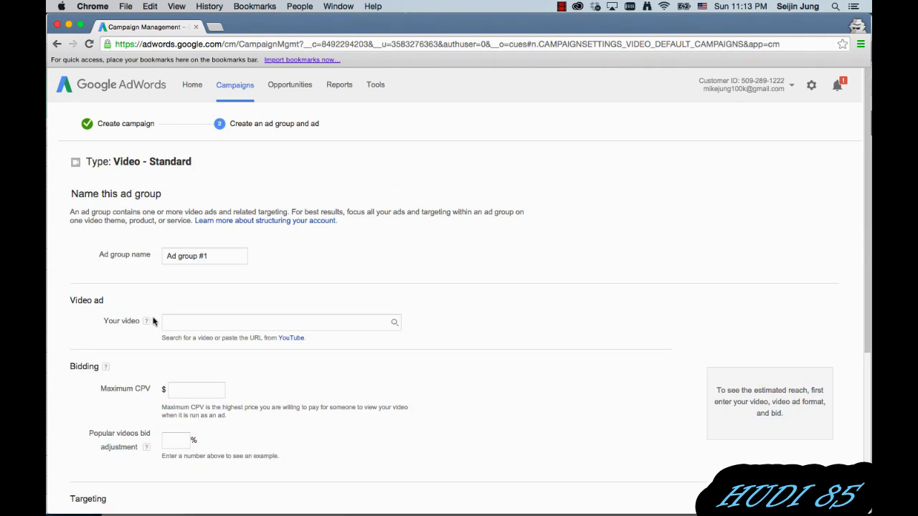
Step: Name the ad group "Customer List 1"
{"action": "triple_click", "coordinate": [191, 258]}
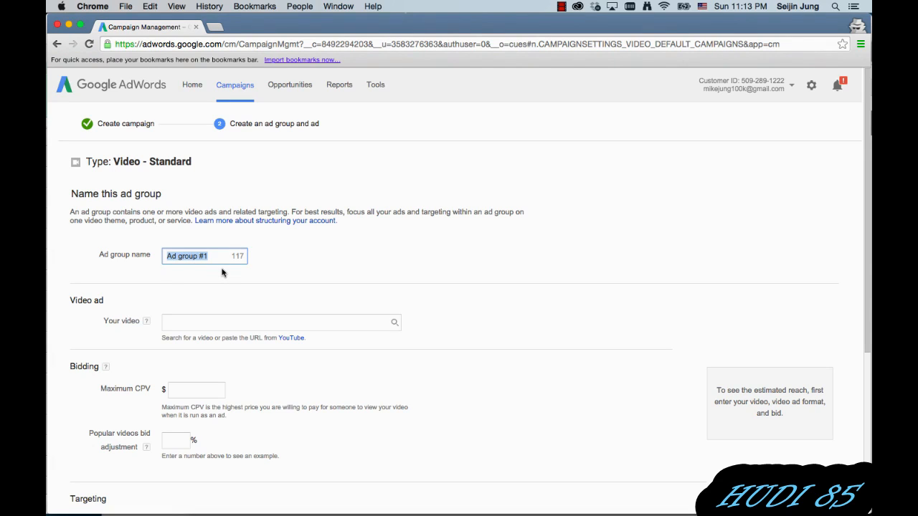
{"action": "type", "text": "Customer List 1"}
{"action": "left_click", "coordinate": [344, 266]}
{"action": "scroll", "coordinate": [343, 266], "scroll_direction": "down", "scroll_amount": 1}
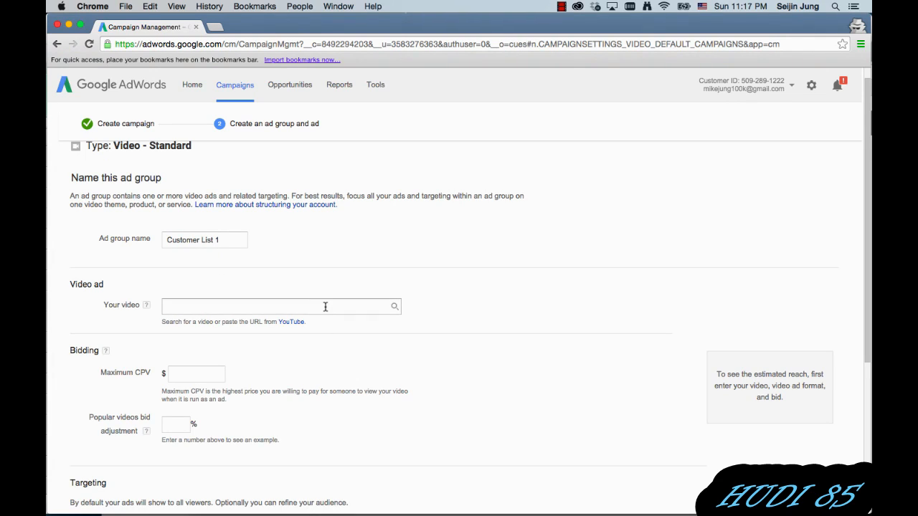
{"action": "left_click", "coordinate": [250, 306]}
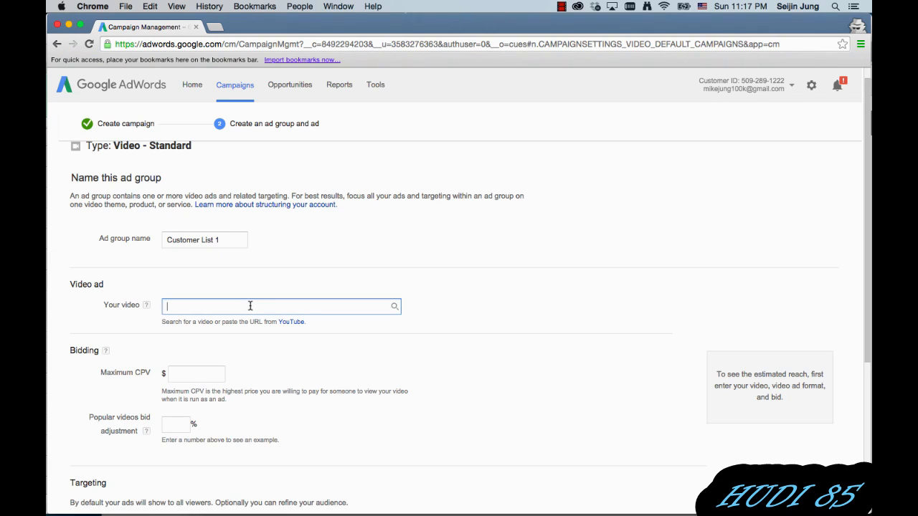
{"action": "type", "text": "https://www.youtube.com/watch?v=pJIVy0vtDdU"}
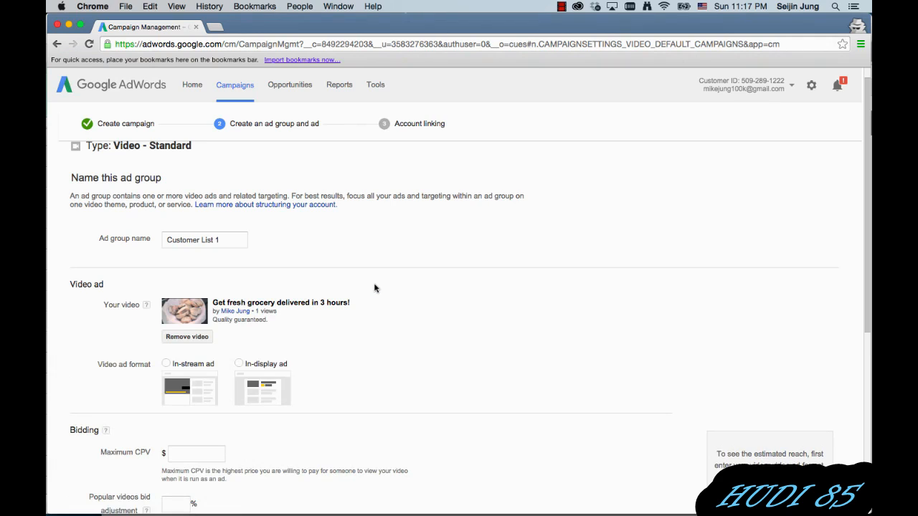
{"action": "scroll", "coordinate": [383, 286], "scroll_direction": "down", "scroll_amount": 2}
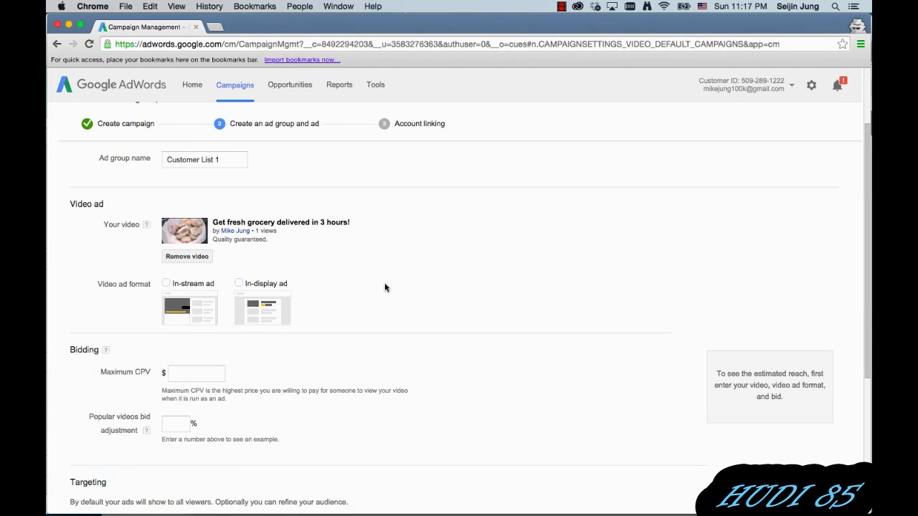
{"action": "left_click", "coordinate": [166, 284]}
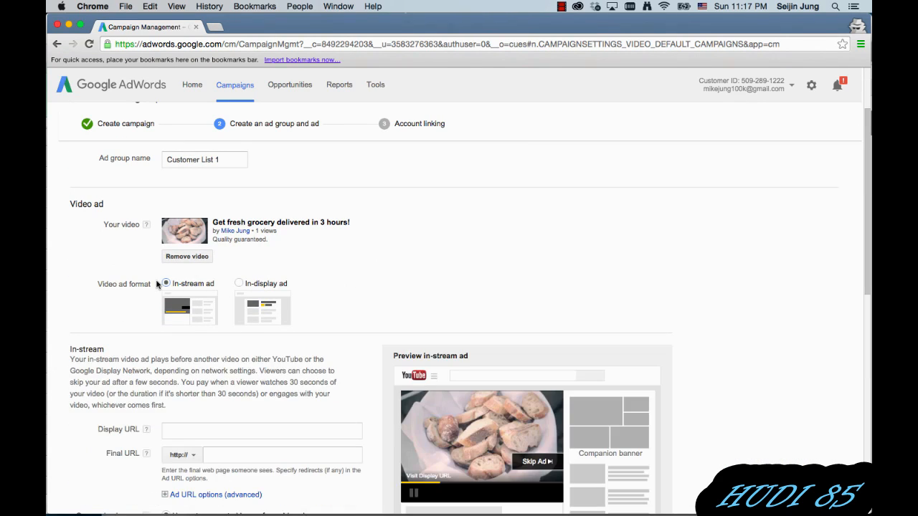
Step: Enter the grocerynow Wix site address as the in-stream ad's display URL
{"action": "scroll", "coordinate": [93, 301], "scroll_direction": "down", "scroll_amount": 3}
{"action": "left_click", "coordinate": [201, 297]}
{"action": "type", "text": "seijinjung."}
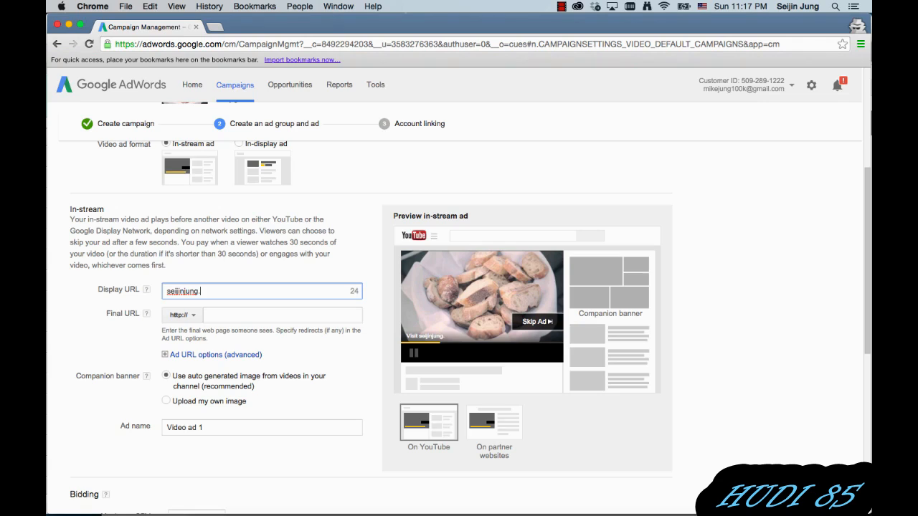
{"action": "type", "text": "wix.com/grocerynow"}
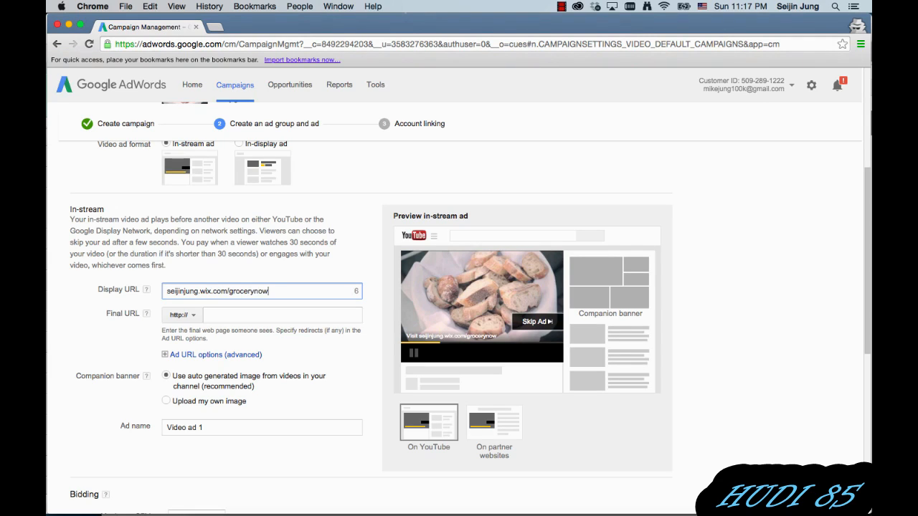
{"action": "left_click", "coordinate": [124, 346]}
Step: Review the ad name, bidding and targeting settings for the Customer List 1 ad group
{"action": "scroll", "coordinate": [126, 347], "scroll_direction": "down", "scroll_amount": 1}
{"action": "left_click", "coordinate": [197, 379]}
{"action": "triple_click", "coordinate": [198, 379]}
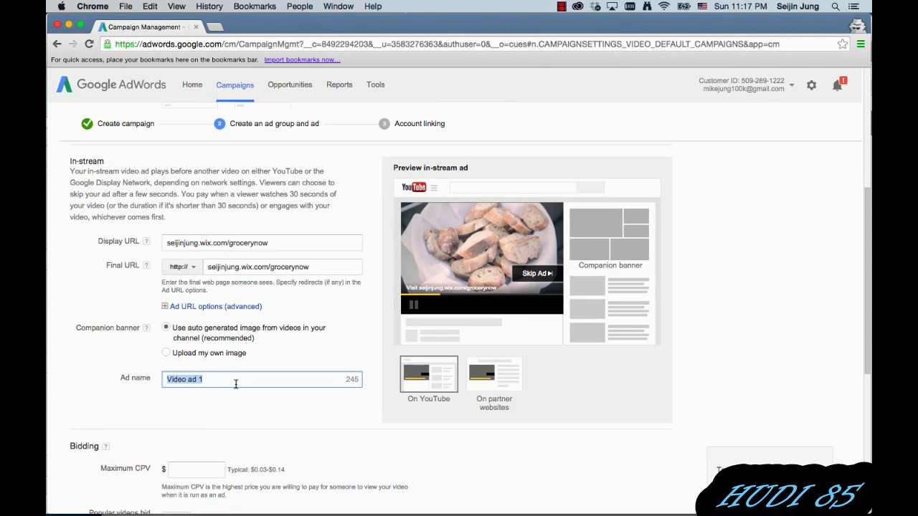
{"action": "left_click", "coordinate": [237, 407]}
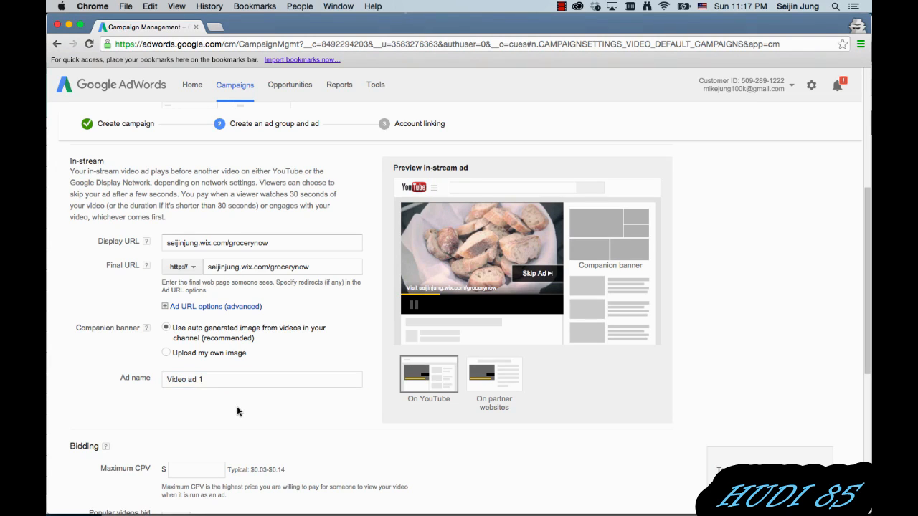
{"action": "scroll", "coordinate": [149, 399], "scroll_direction": "down", "scroll_amount": 2}
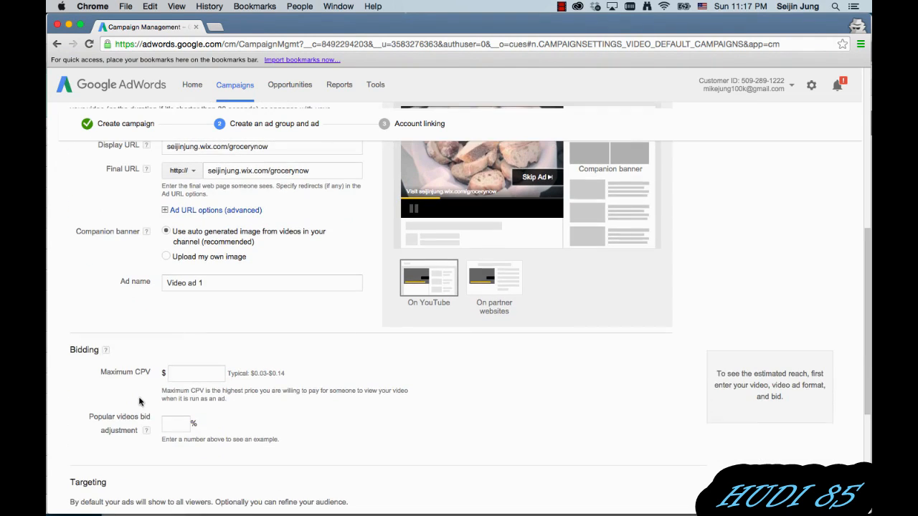
{"action": "scroll", "coordinate": [137, 389], "scroll_direction": "down", "scroll_amount": 3}
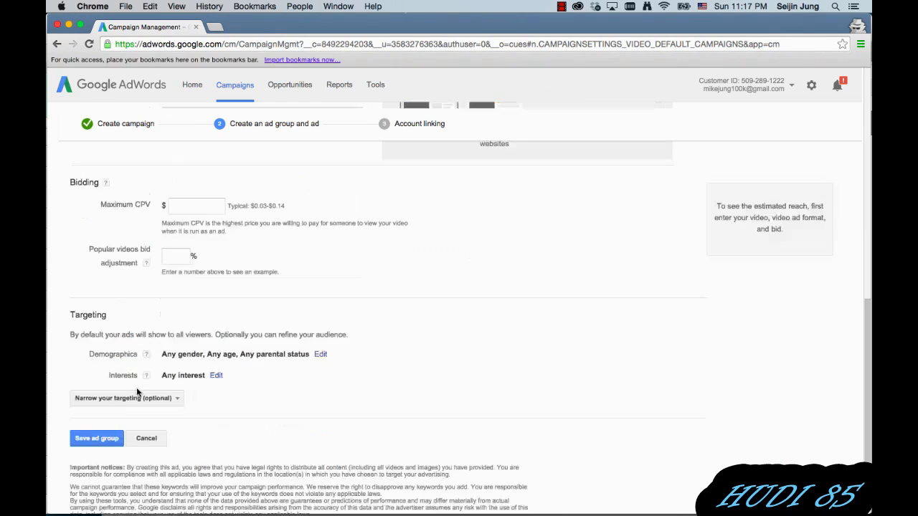
{"action": "scroll", "coordinate": [141, 300], "scroll_direction": "up", "scroll_amount": 2}
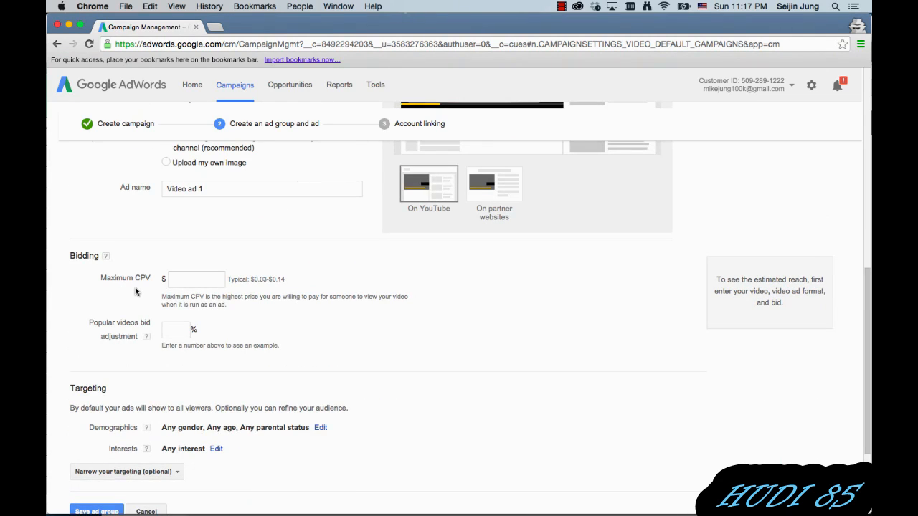
Step: Set the ad group's maximum CPV bid to $2.00
{"action": "left_click", "coordinate": [186, 279]}
{"action": "type", "text": "2"}
{"action": "left_click", "coordinate": [281, 259]}
{"action": "scroll", "coordinate": [284, 259], "scroll_direction": "down", "scroll_amount": 2}
{"action": "scroll", "coordinate": [291, 337], "scroll_direction": "up", "scroll_amount": 2}
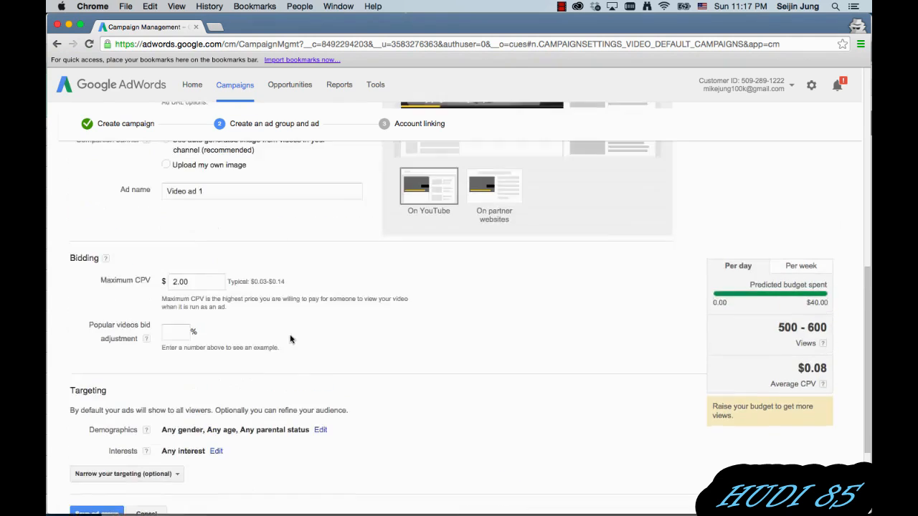
Step: Narrow the ad group's targeting by remarketing, using AdWords remarketing lists as the list type
{"action": "scroll", "coordinate": [290, 339], "scroll_direction": "down", "scroll_amount": 2}
{"action": "left_click", "coordinate": [179, 391]}
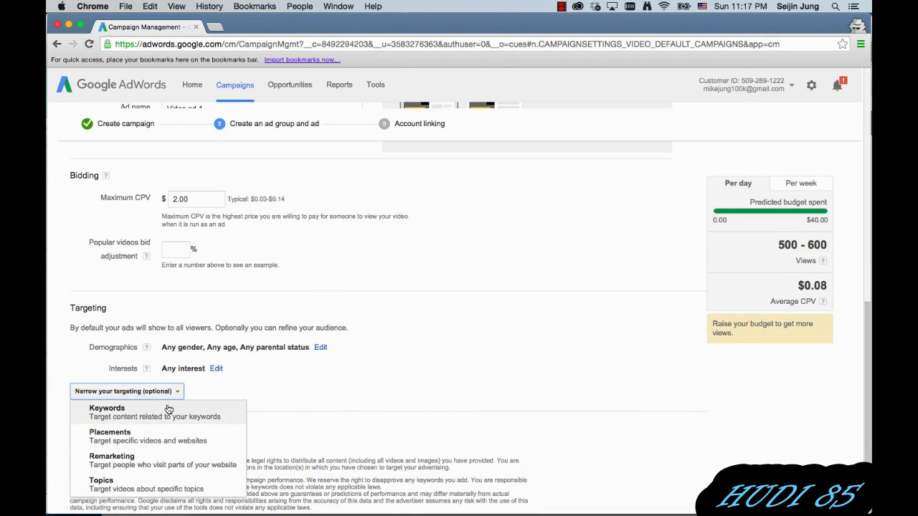
{"action": "scroll", "coordinate": [170, 430], "scroll_direction": "down", "scroll_amount": 1}
{"action": "left_click", "coordinate": [170, 440]}
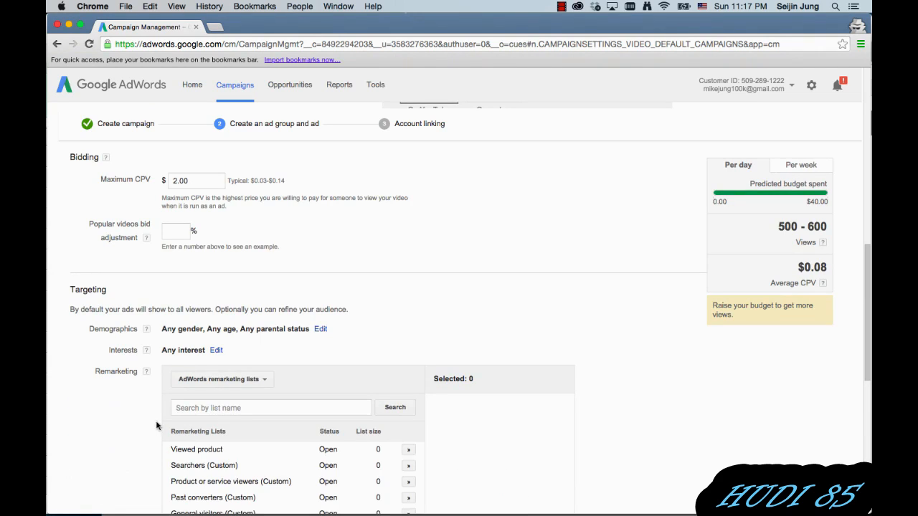
{"action": "scroll", "coordinate": [136, 424], "scroll_direction": "down", "scroll_amount": 2}
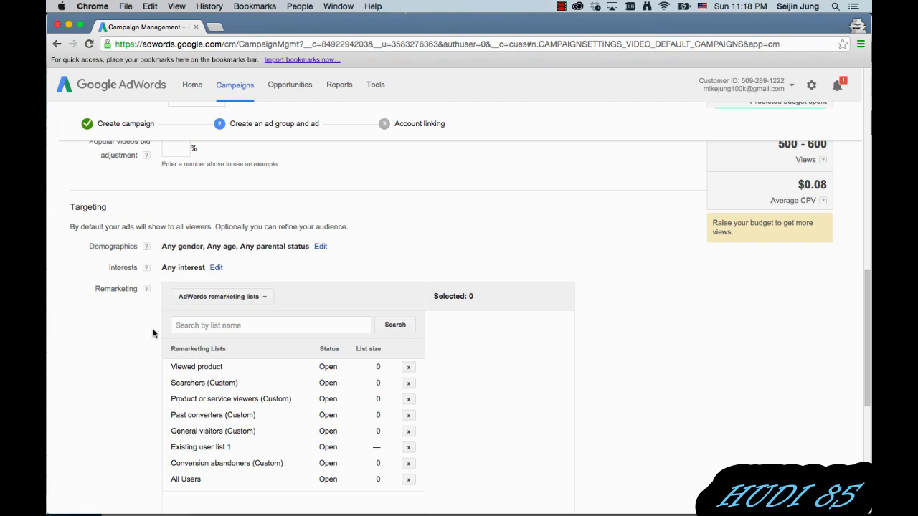
{"action": "left_click", "coordinate": [207, 301]}
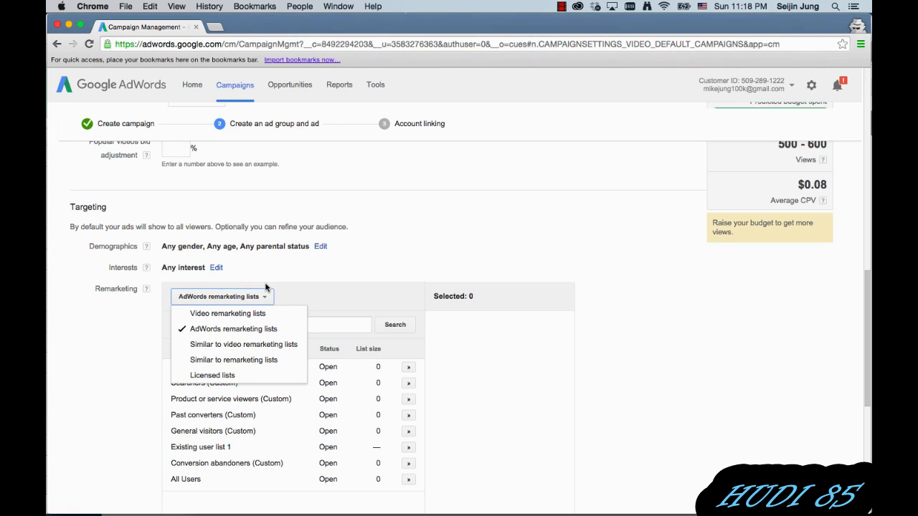
{"action": "left_click", "coordinate": [261, 330]}
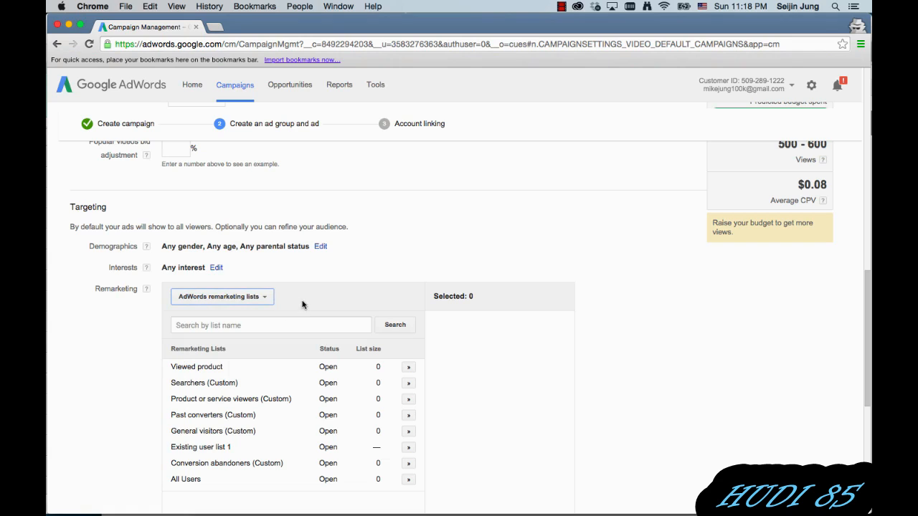
Step: Add Existing user list 1 to the ad group's remarketing targets and close the list selection
{"action": "scroll", "coordinate": [146, 371], "scroll_direction": "down", "scroll_amount": 2}
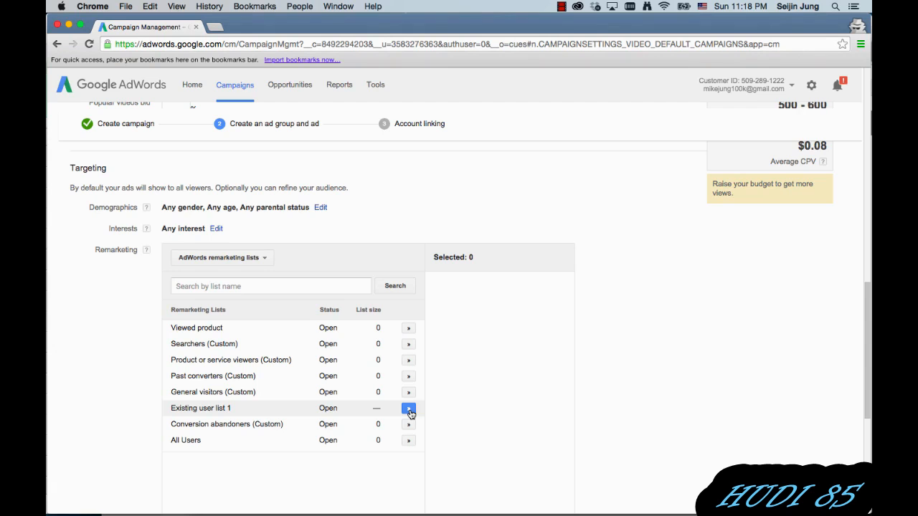
{"action": "left_click", "coordinate": [409, 409]}
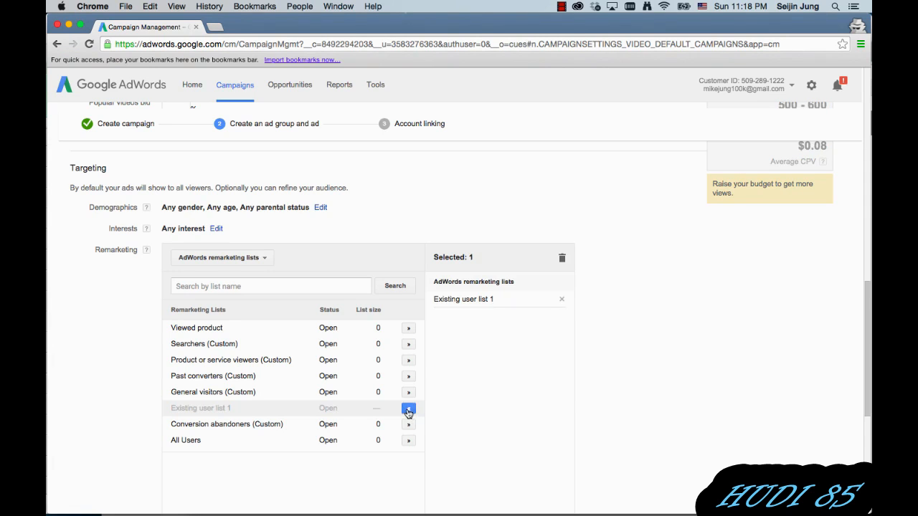
{"action": "scroll", "coordinate": [107, 344], "scroll_direction": "down", "scroll_amount": 8}
{"action": "scroll", "coordinate": [117, 344], "scroll_direction": "up", "scroll_amount": 3}
{"action": "left_click", "coordinate": [193, 442]}
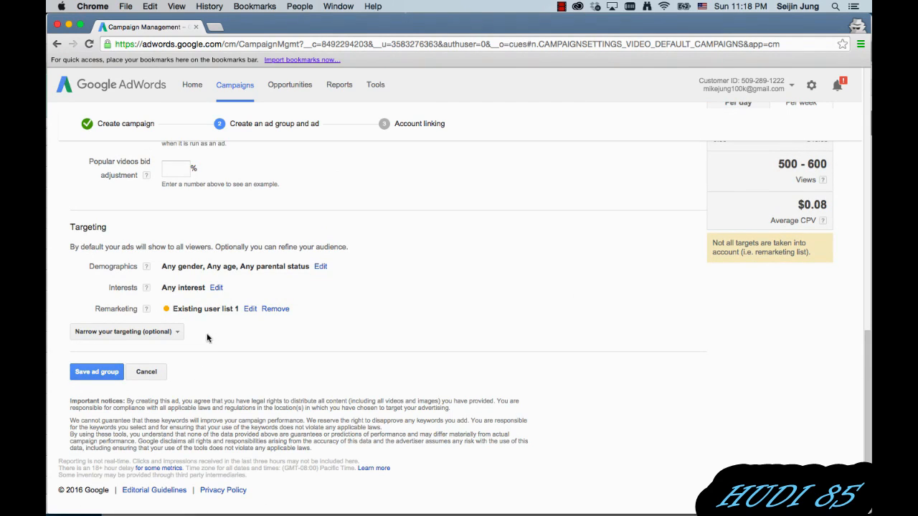
Step: Save the ad group and finish the campaign setup without linking the suggested YouTube channel
{"action": "left_click", "coordinate": [116, 374]}
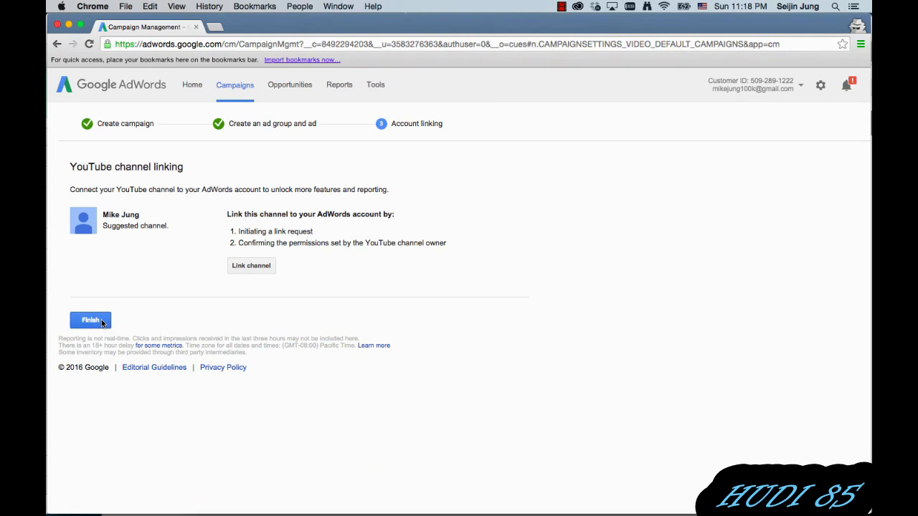
{"action": "left_click", "coordinate": [104, 323]}
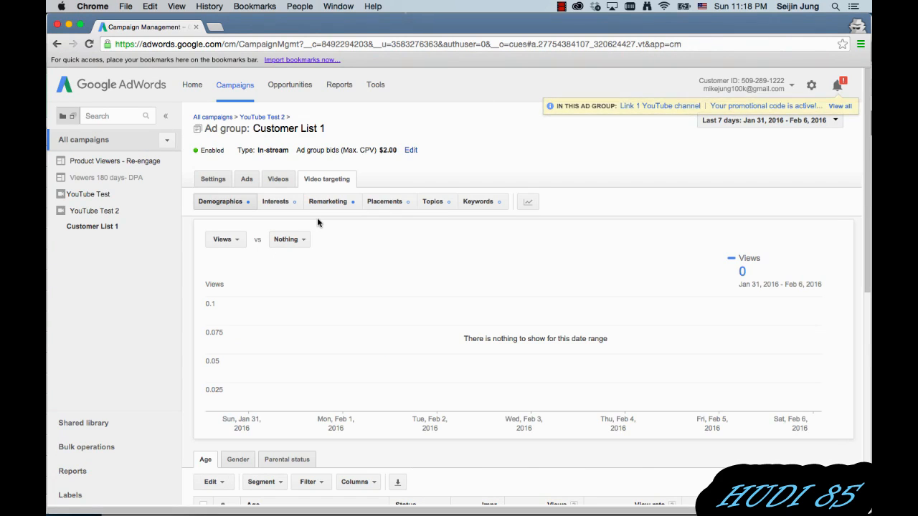
Step: Review the demographic and remarketing targeting of the Customer List 1 ad group
{"action": "scroll", "coordinate": [323, 229], "scroll_direction": "down", "scroll_amount": 3}
{"action": "scroll", "coordinate": [324, 232], "scroll_direction": "down", "scroll_amount": 5}
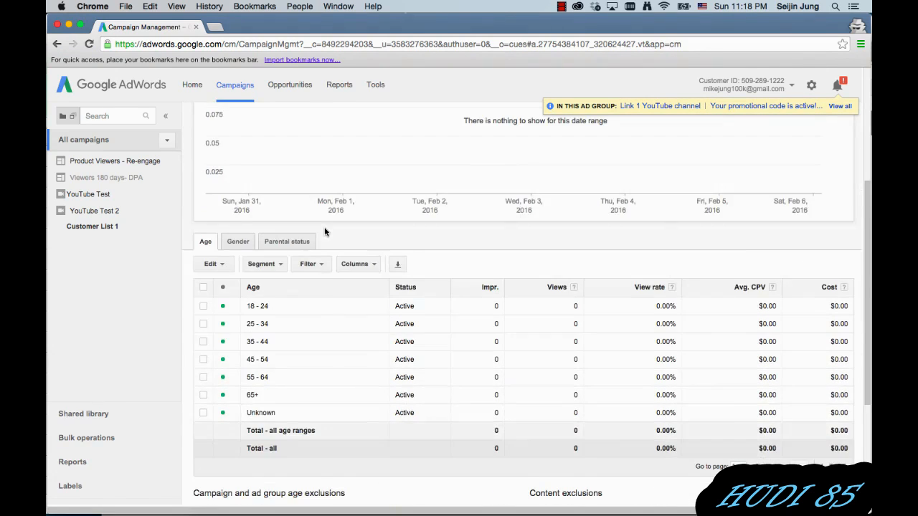
{"action": "scroll", "coordinate": [354, 261], "scroll_direction": "up", "scroll_amount": 8}
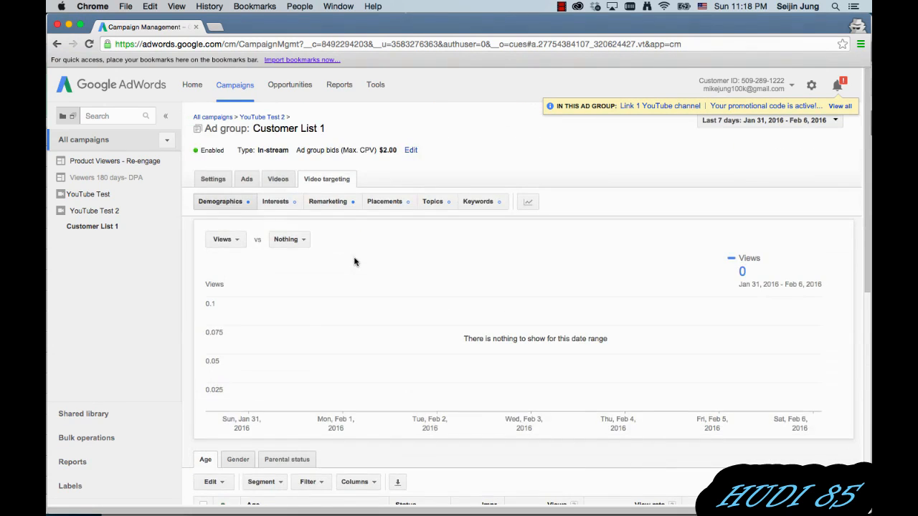
{"action": "left_click", "coordinate": [348, 206]}
{"action": "scroll", "coordinate": [348, 227], "scroll_direction": "down", "scroll_amount": 5}
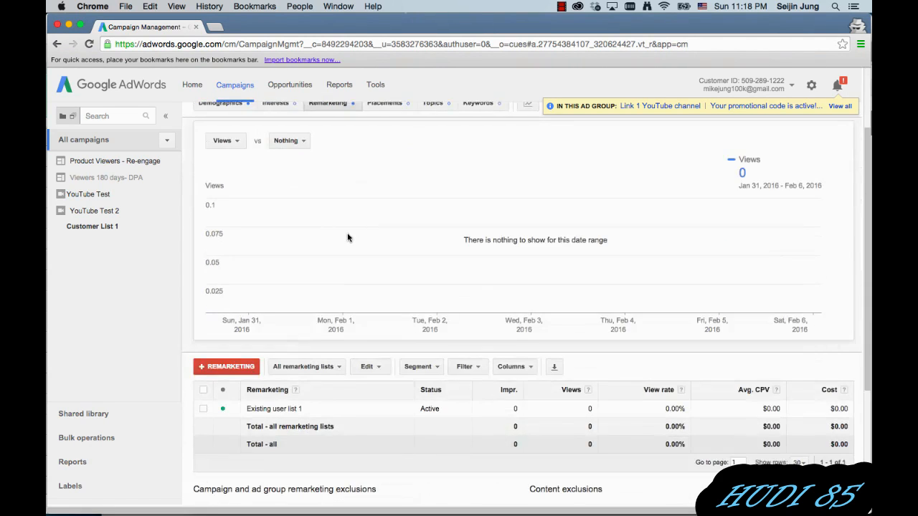
{"action": "scroll", "coordinate": [352, 264], "scroll_direction": "down", "scroll_amount": 1}
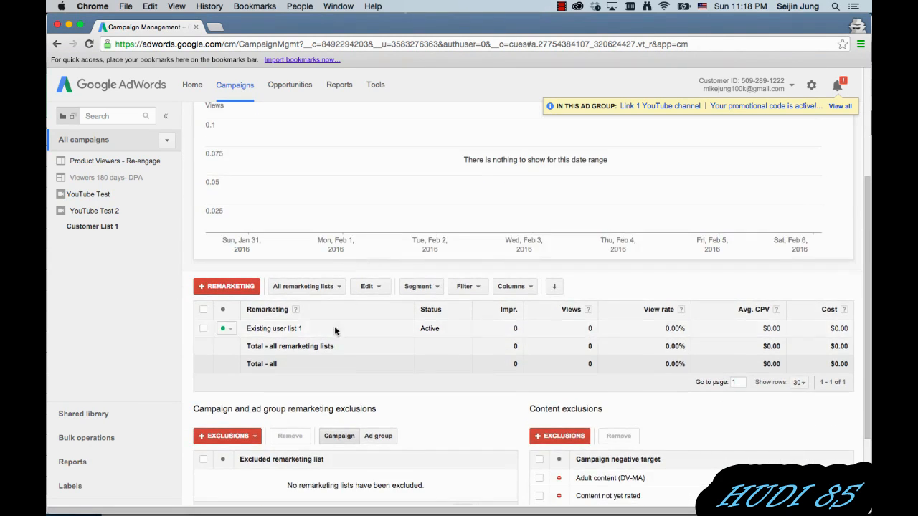